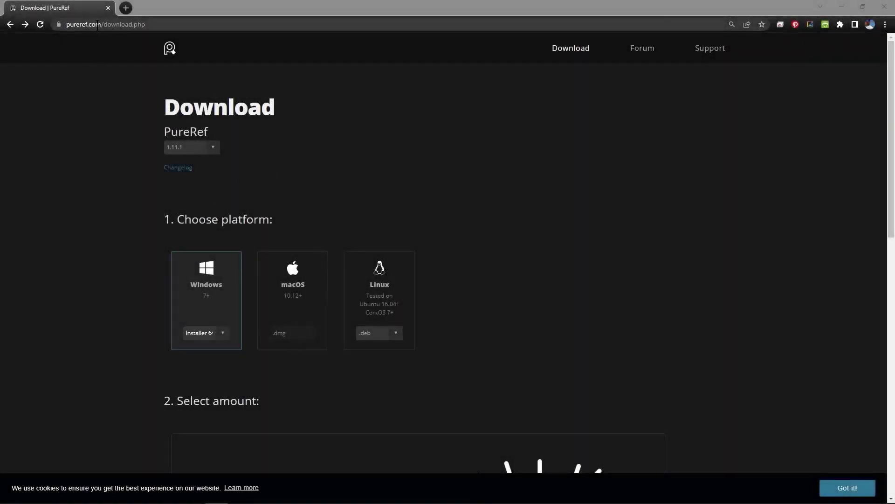
Minimize the browser and reposition the floating PureRef reference board over Maya
scroll(296, 196, "down", 4)
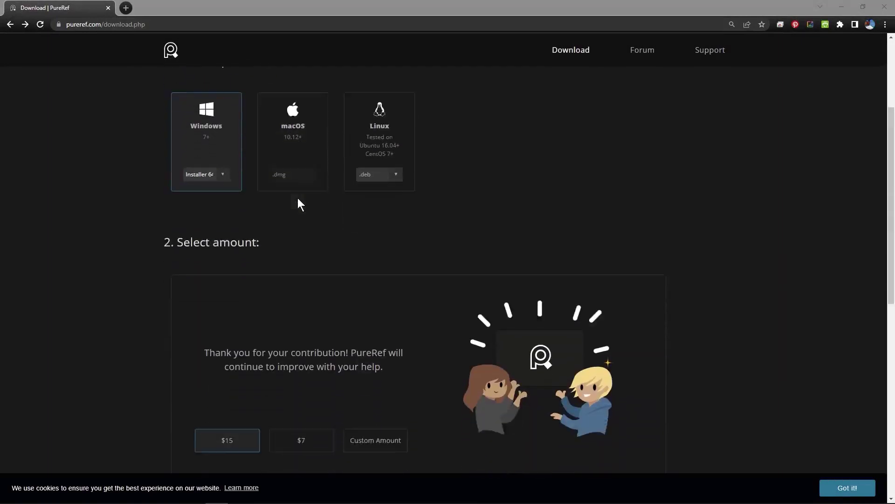
scroll(298, 206, "down", 2)
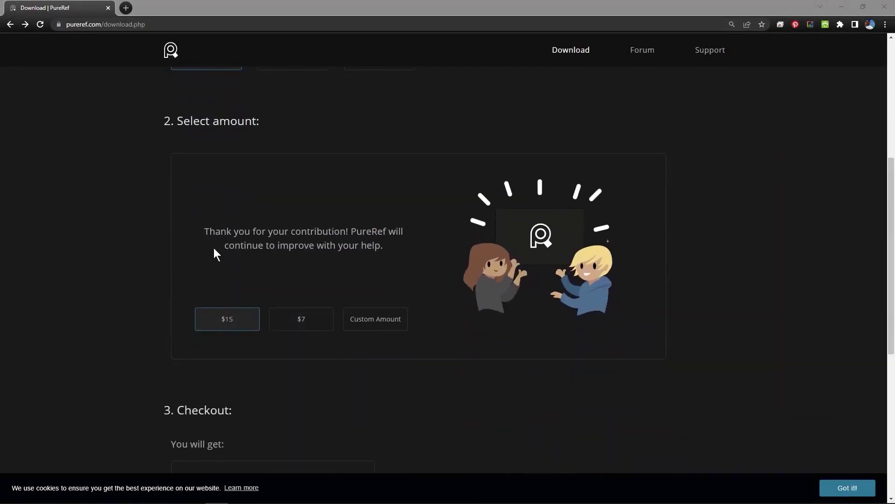
scroll(186, 250, "down", 2)
scroll(141, 248, "up", 4)
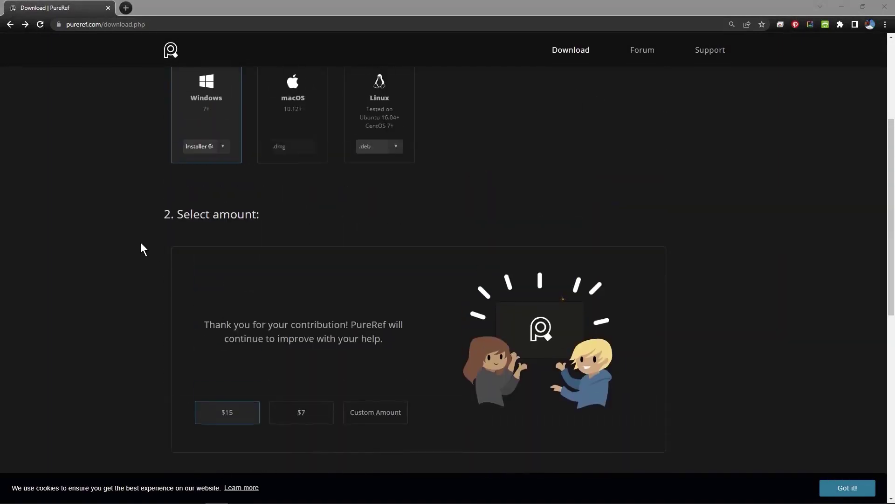
scroll(141, 243, "down", 2)
scroll(141, 243, "up", 4)
scroll(141, 243, "down", 7)
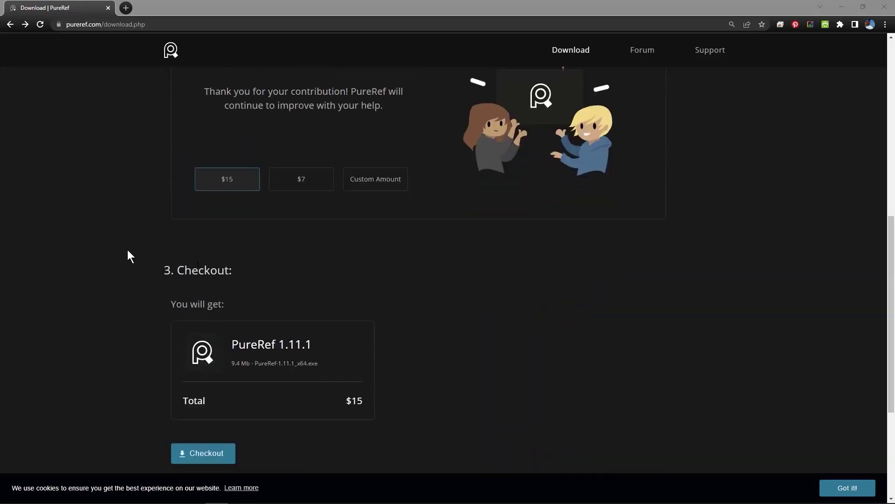
scroll(124, 247, "down", 2)
scroll(121, 247, "up", 11)
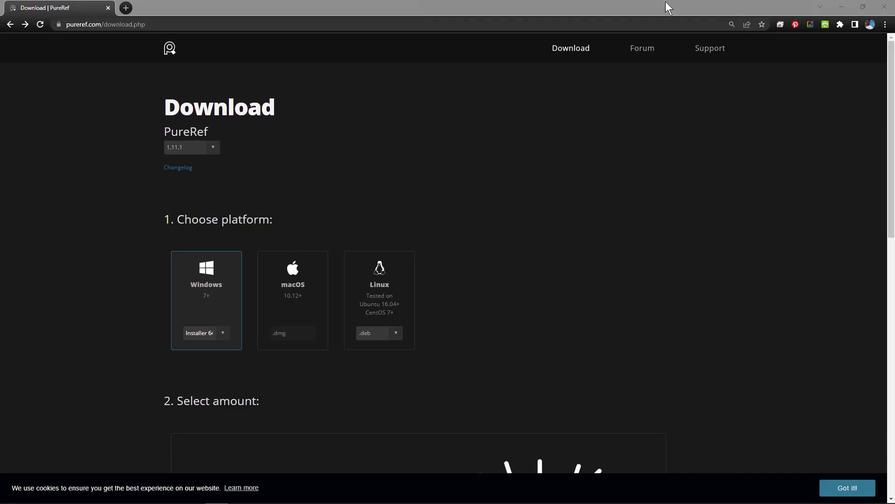
left_click(840, 6)
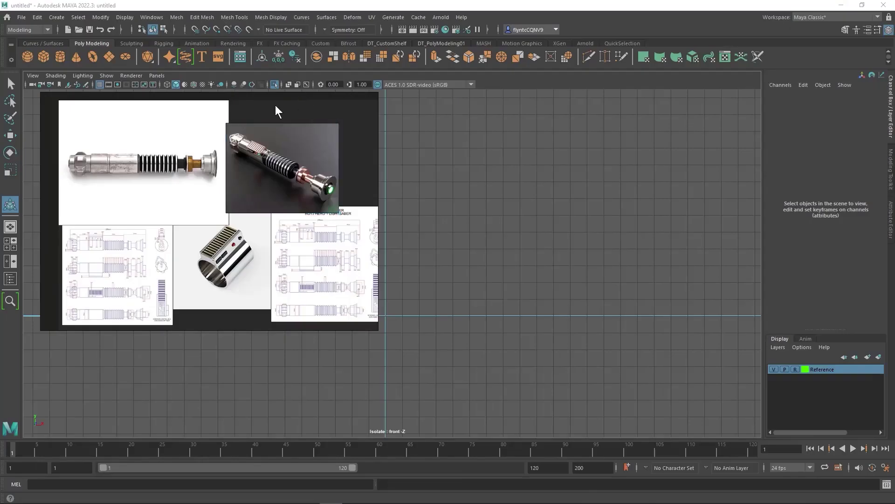
mouse_move(275, 106)
left_mouse_down()
mouse_move(289, 102)
mouse_move(278, 89)
left_mouse_up()
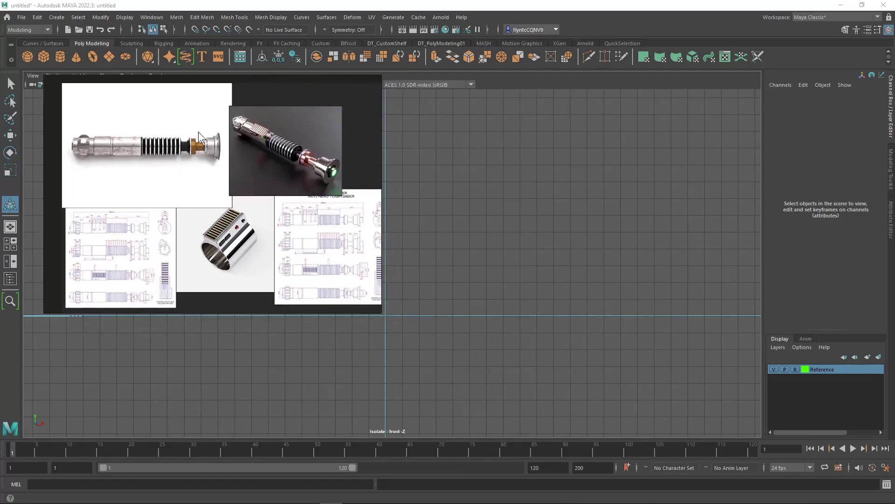
Drop the side-view lightsaber hilt image from PureRef into Maya's front view as an image plane
right_click(273, 91)
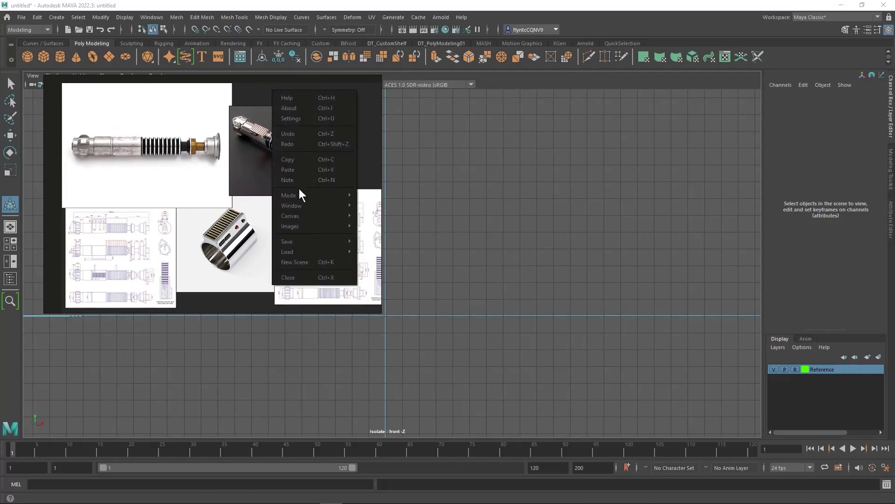
mouse_move(307, 197)
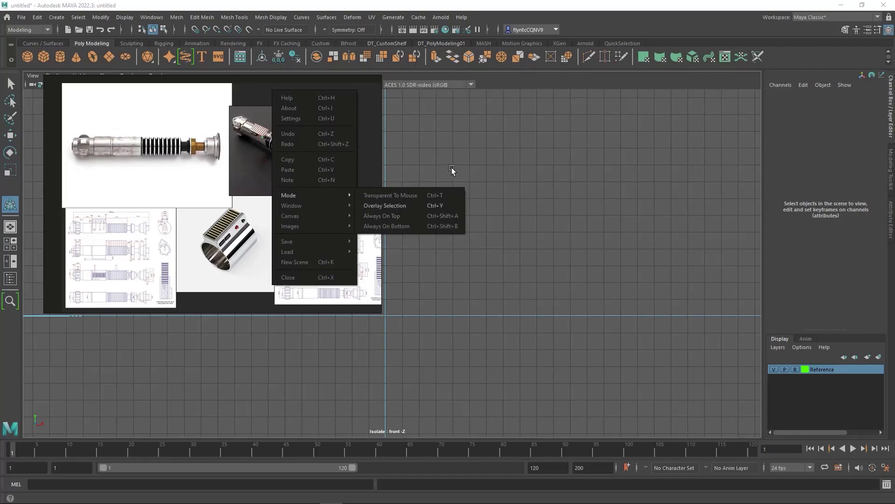
left_click(479, 128)
left_click_drag(421, 238, 420, 237)
scroll(428, 238, "up", 3)
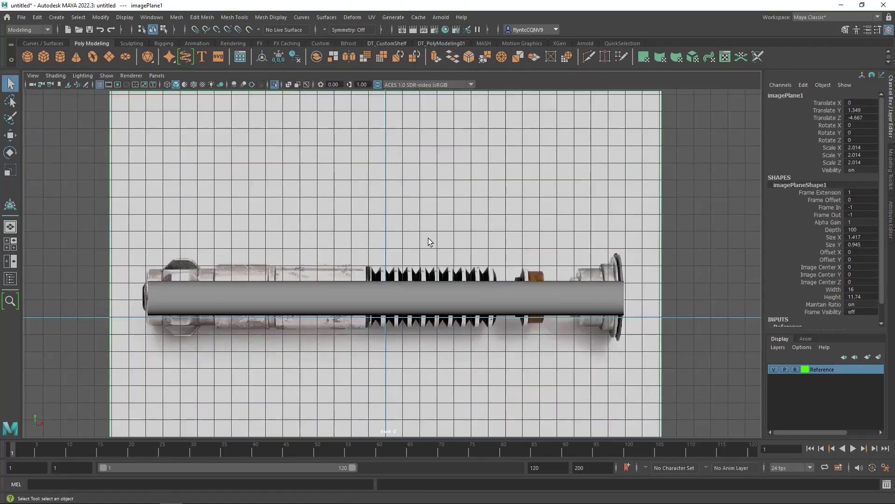
key("space")
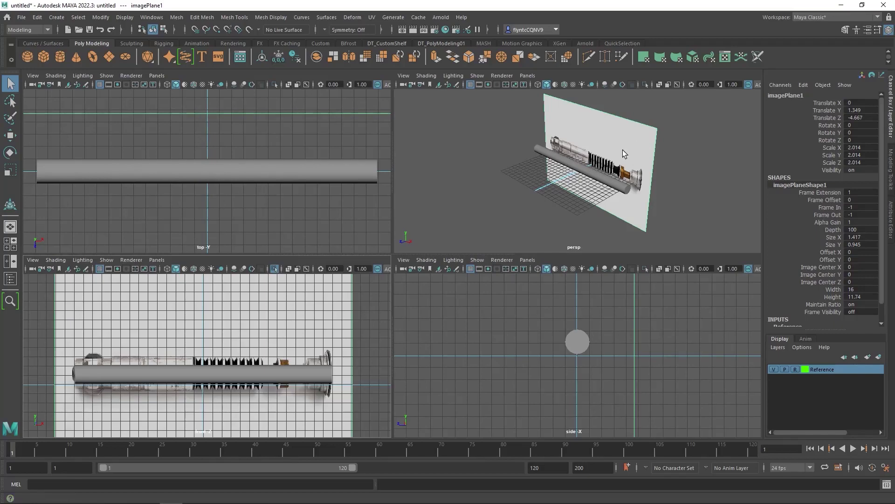
key("space")
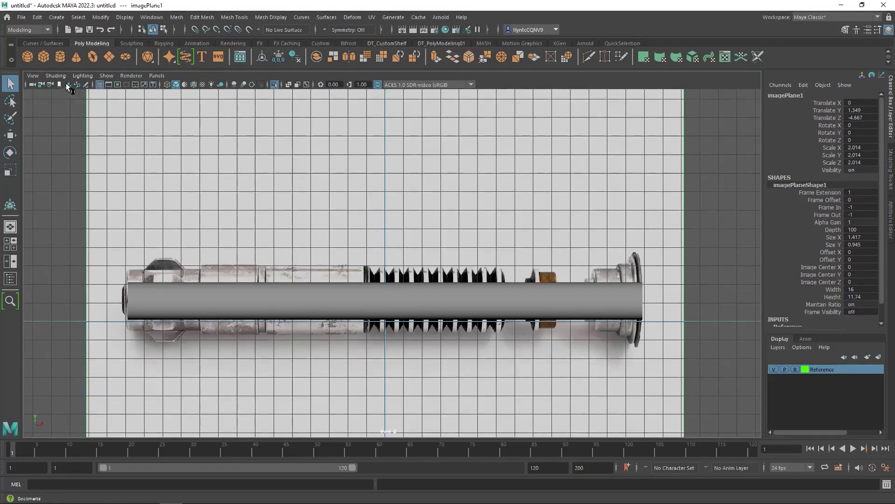
Turn off the front-view grid, toggle X-Ray on and off, and reselect the cylinder
left_click(99, 84)
left_click(393, 300)
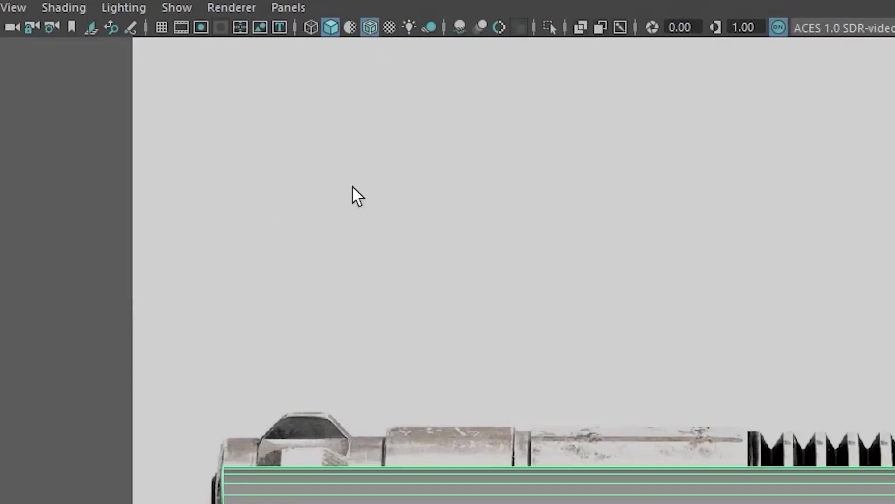
left_click(451, 223)
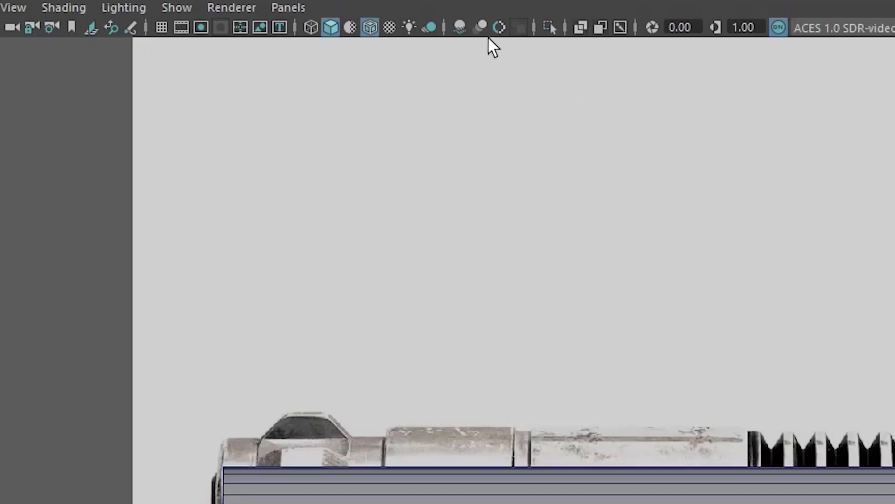
left_click(585, 28)
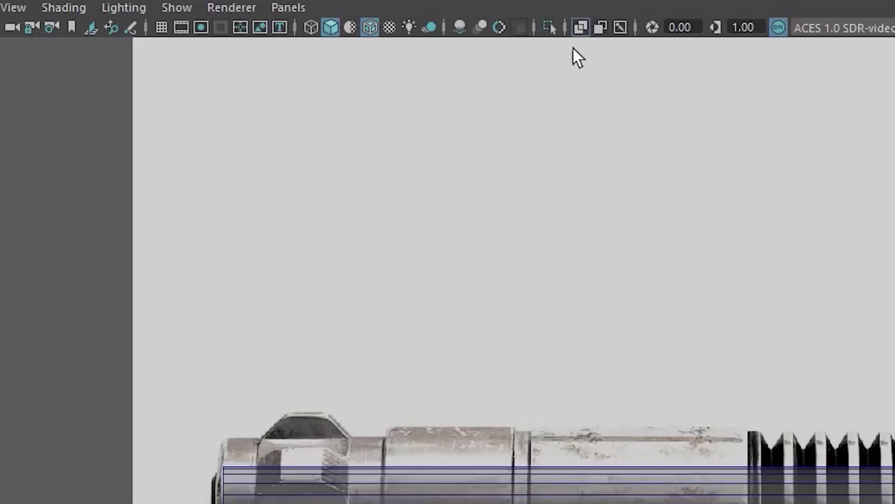
left_click(580, 29)
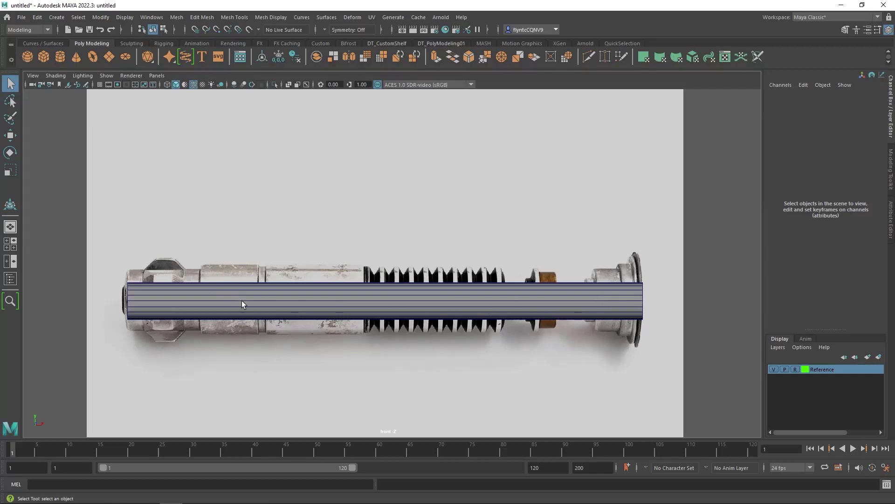
left_click(211, 298)
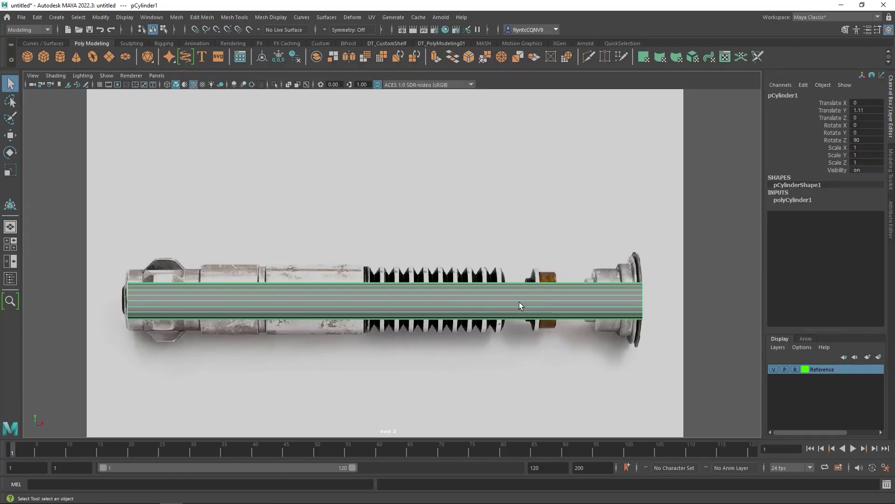
Pull the cylinder's right-end vertices left so it ends at the hilt's end piece
right_click_drag(528, 298, 491, 235)
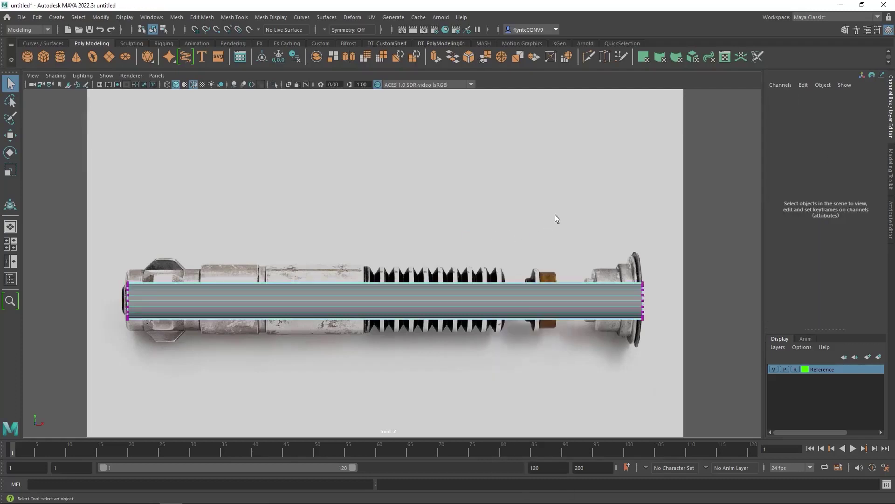
left_click_drag(562, 219, 678, 368)
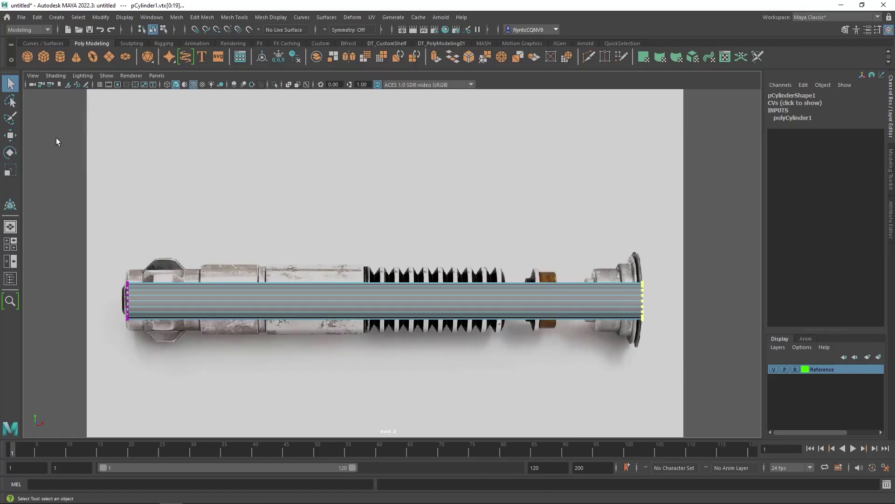
left_click(10, 135)
left_click_drag(589, 300, 161, 298)
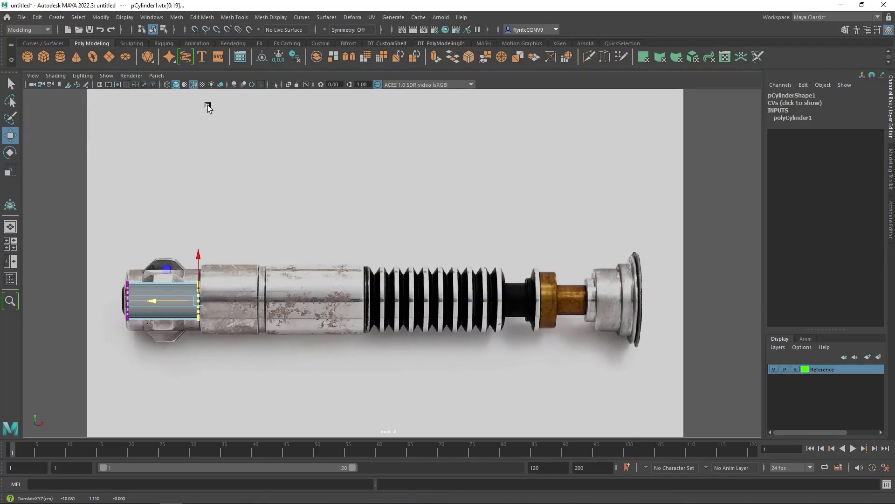
Enable X-Ray, center the view on the end piece, and return to object mode with the scale tool
left_click(289, 84)
scroll(158, 318, "down", 2)
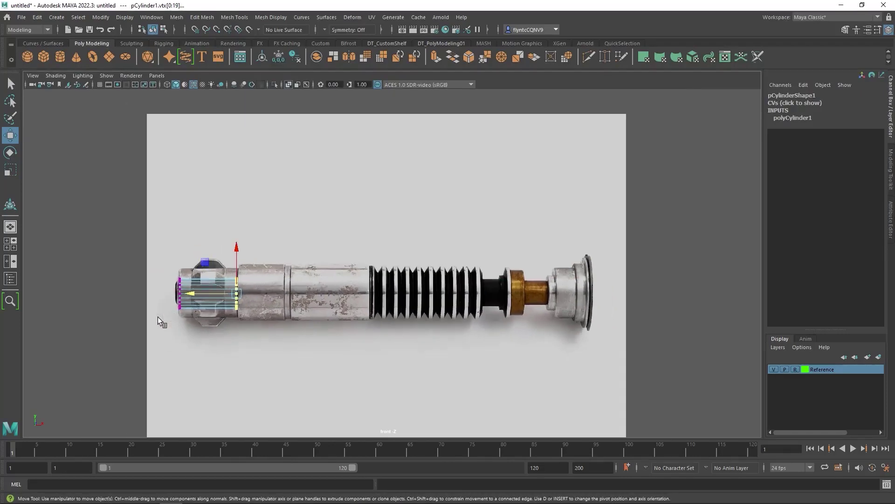
scroll(159, 317, "up", 6)
middle_click_drag(158, 317, 433, 259, "alt")
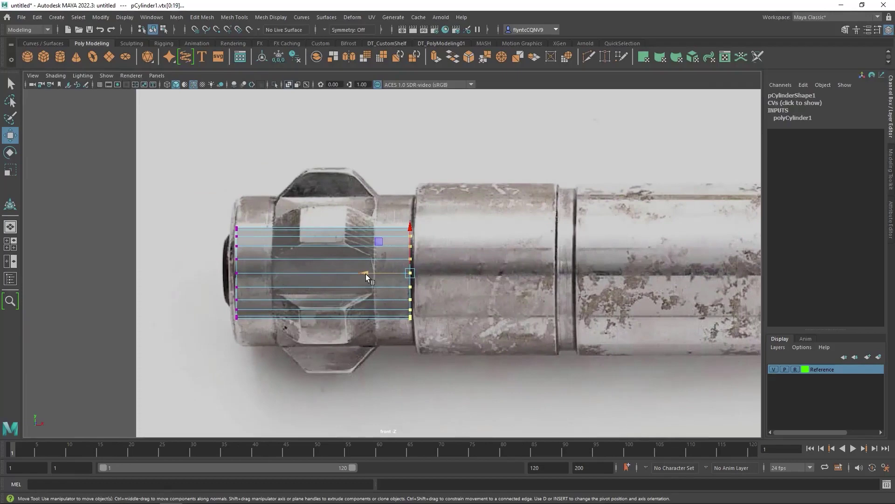
right_click_drag(364, 237, 403, 222)
left_click(16, 176)
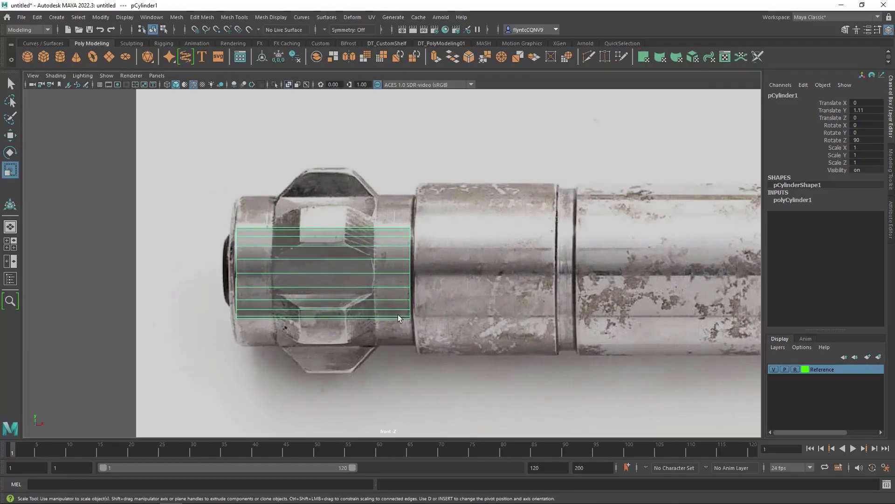
scroll(477, 315, "down", 6)
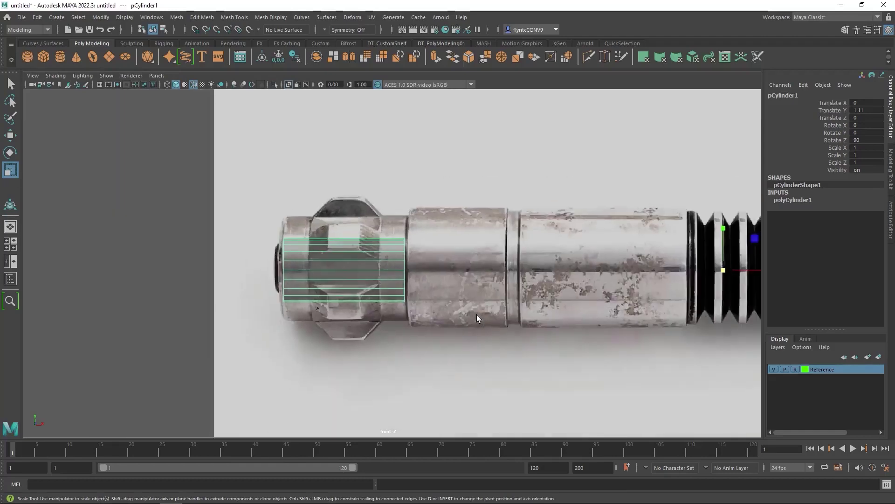
scroll(477, 315, "down", 1)
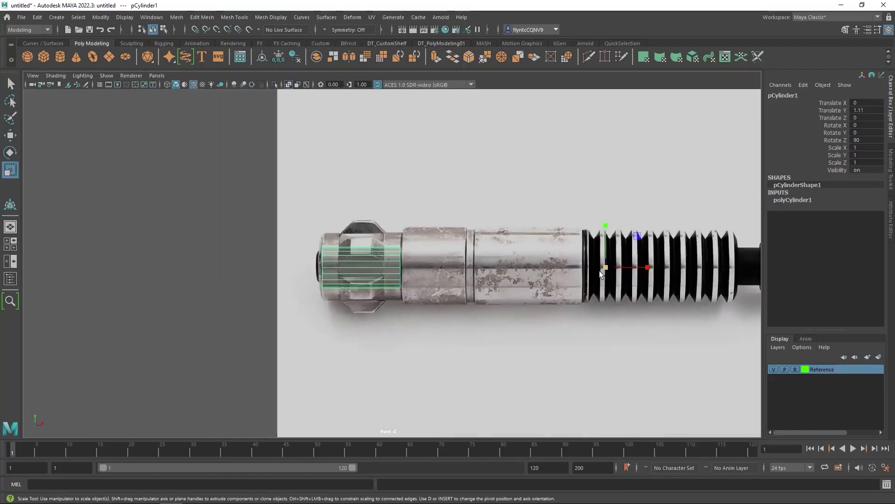
scroll(595, 278, "down", 3)
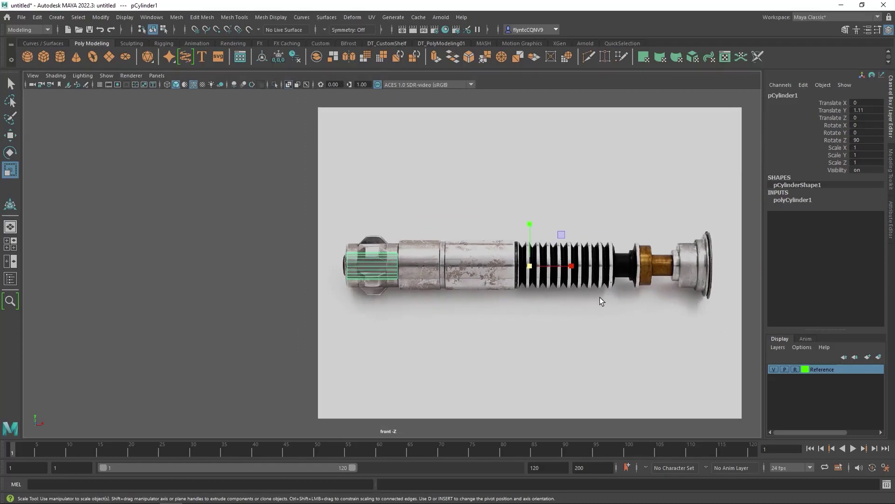
middle_click_drag(591, 293, 494, 293, "alt")
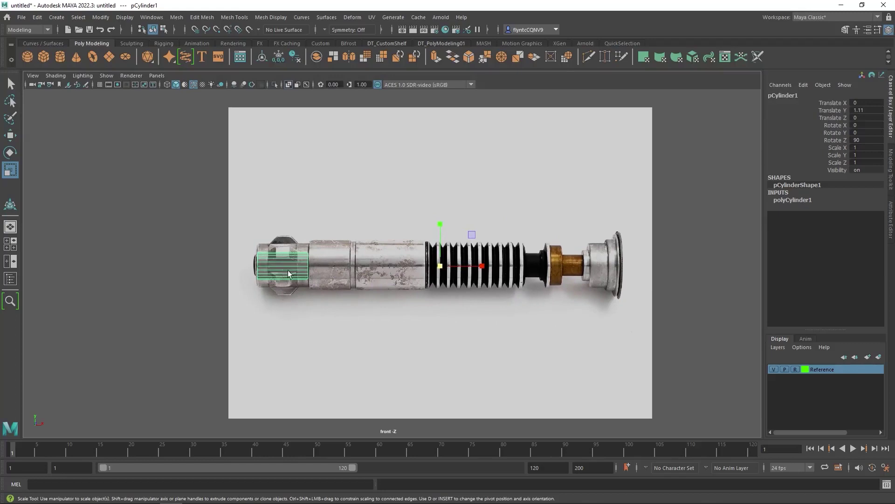
left_click(441, 266)
left_click(794, 201)
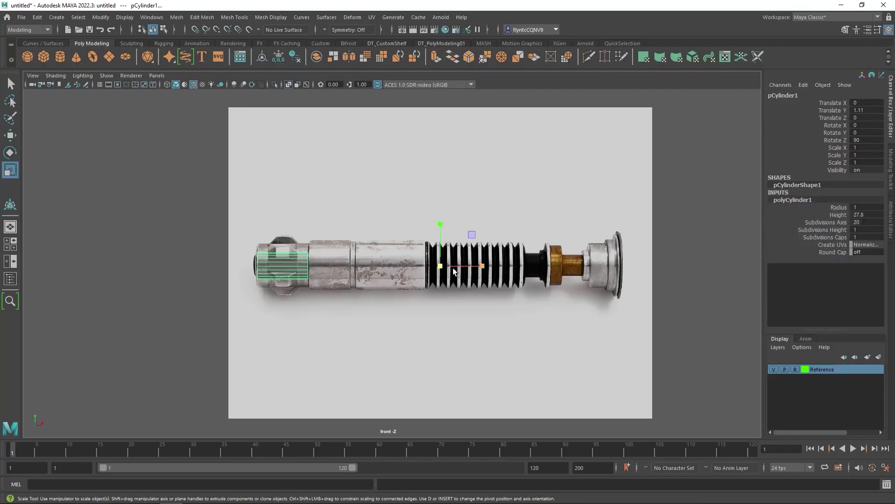
double_click(787, 200)
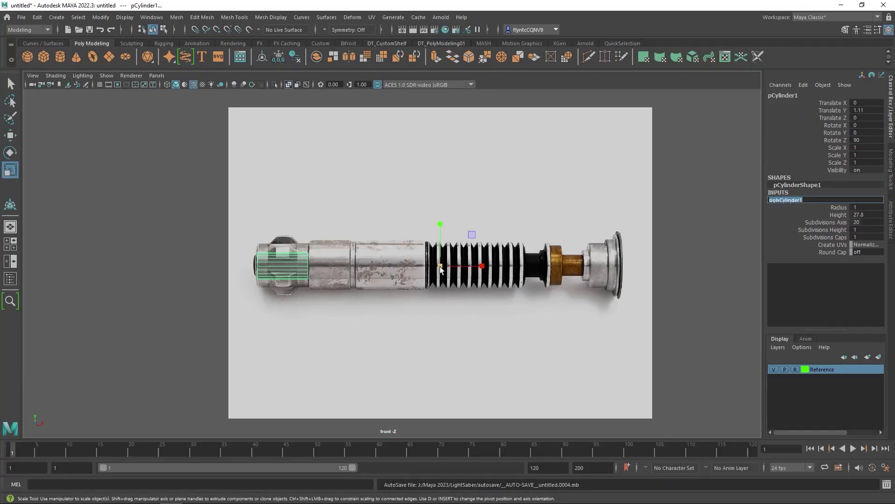
Apply Modify > Center Pivot to pCylinder1 and zoom in on the hilt's end piece
left_click(279, 268)
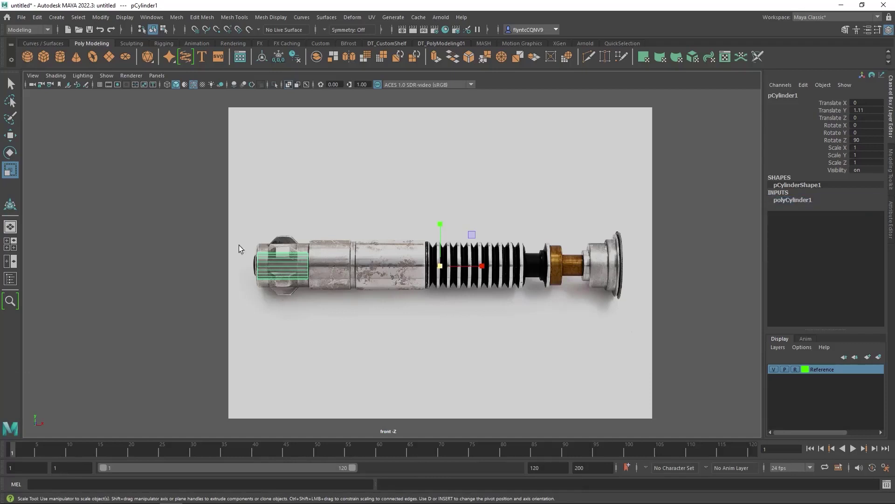
left_click(103, 16)
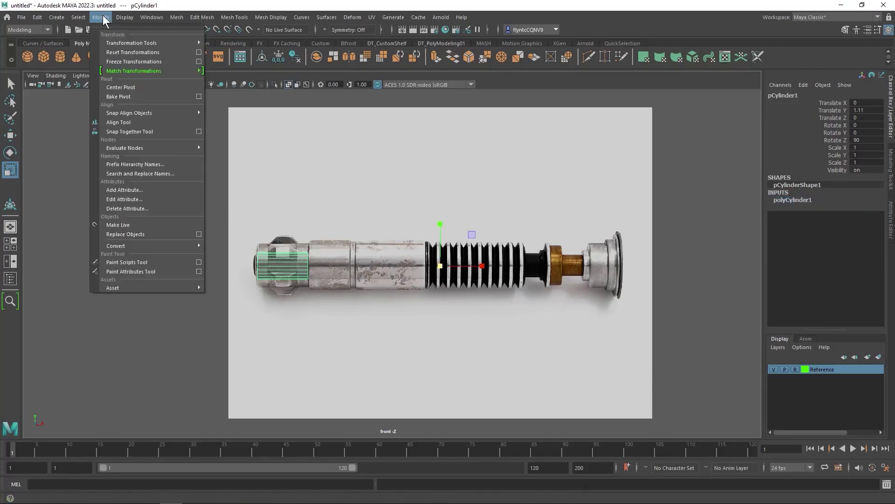
left_click(139, 88)
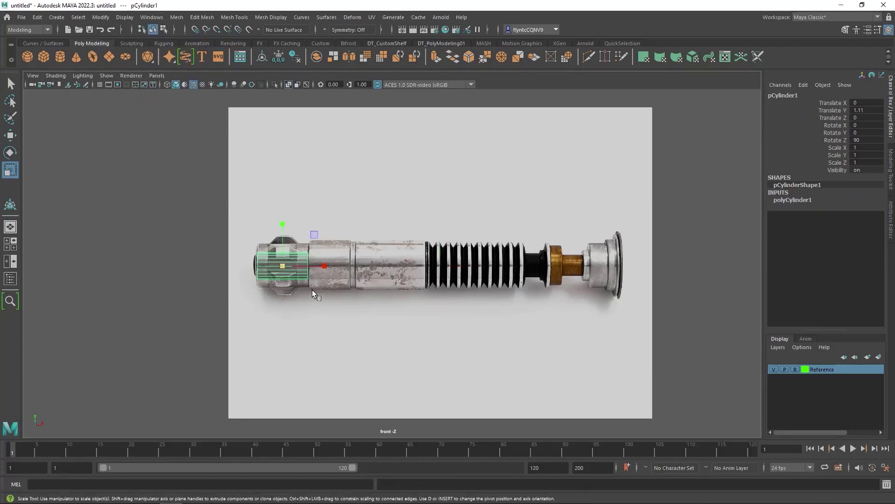
scroll(285, 271, "up", 2)
scroll(284, 275, "up", 5)
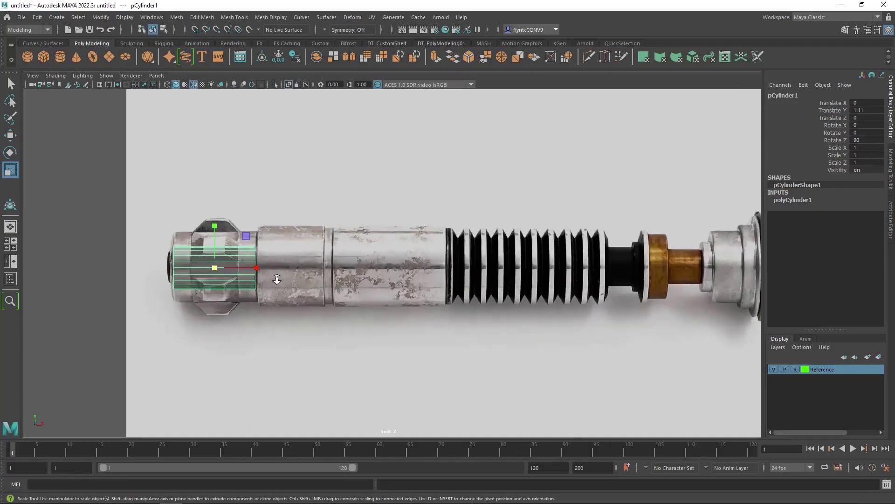
Scale the cylinder uniformly to 1.69, then shrink its X length to the end cap's width
middle_click_drag(235, 284, 420, 286, "alt")
scroll(420, 286, "down", 3)
scroll(360, 284, "up", 4)
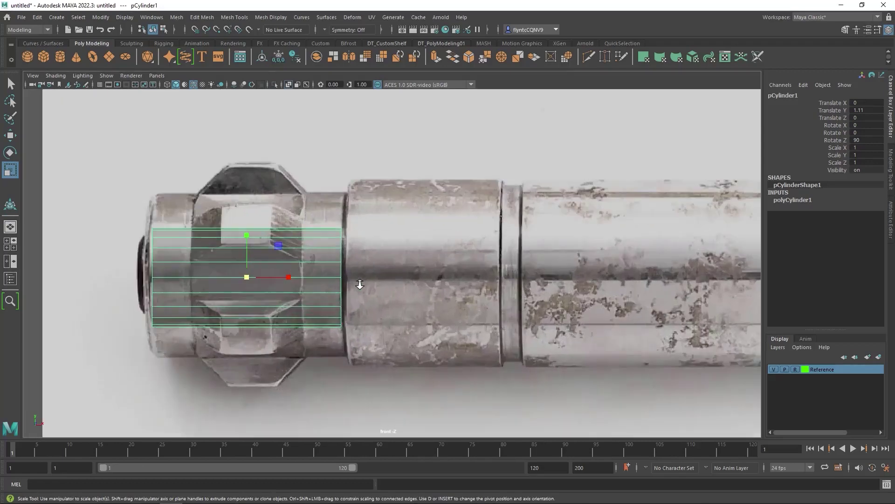
scroll(430, 278, "up", 2)
scroll(470, 281, "up", 3)
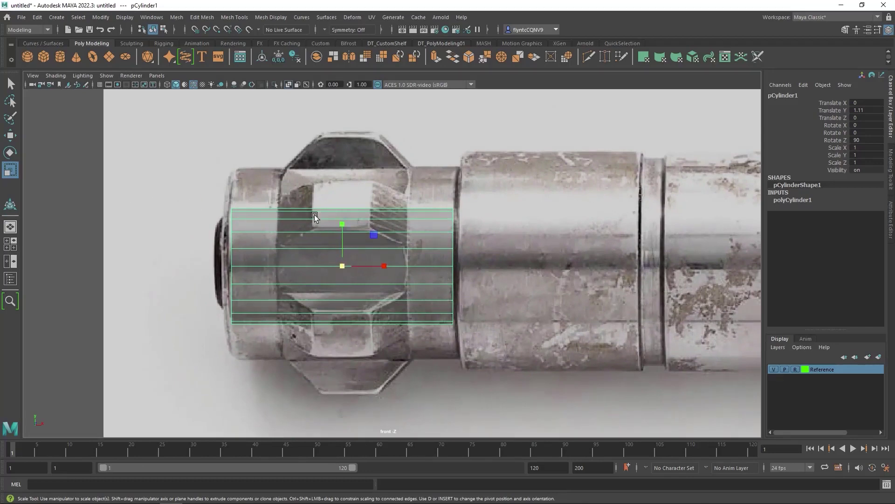
left_click(343, 267)
left_click_drag(343, 268, 438, 233)
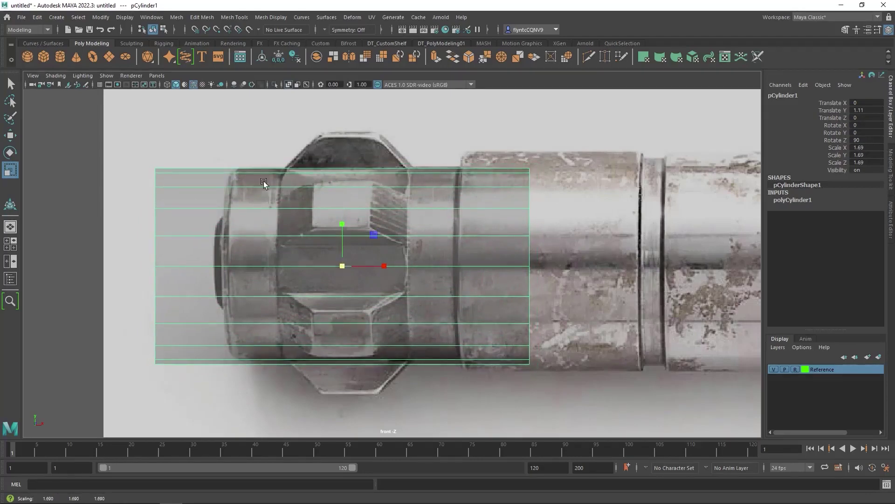
right_click(459, 218)
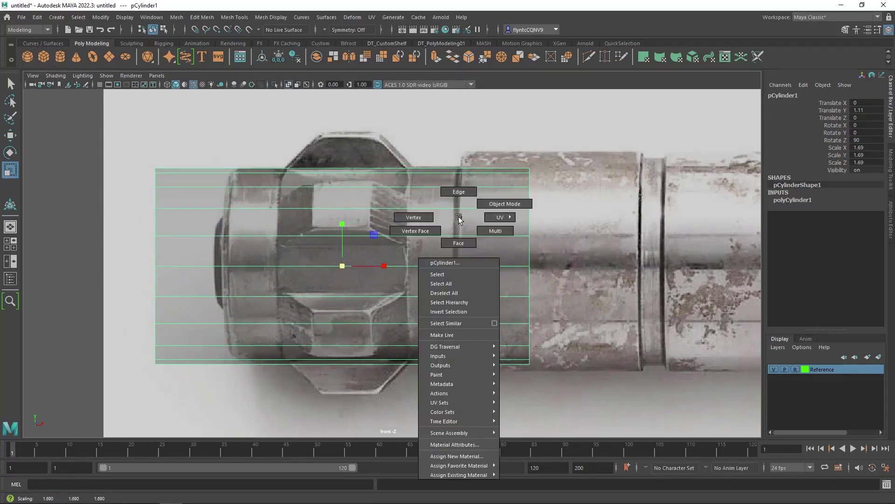
left_click_drag(385, 267, 370, 267)
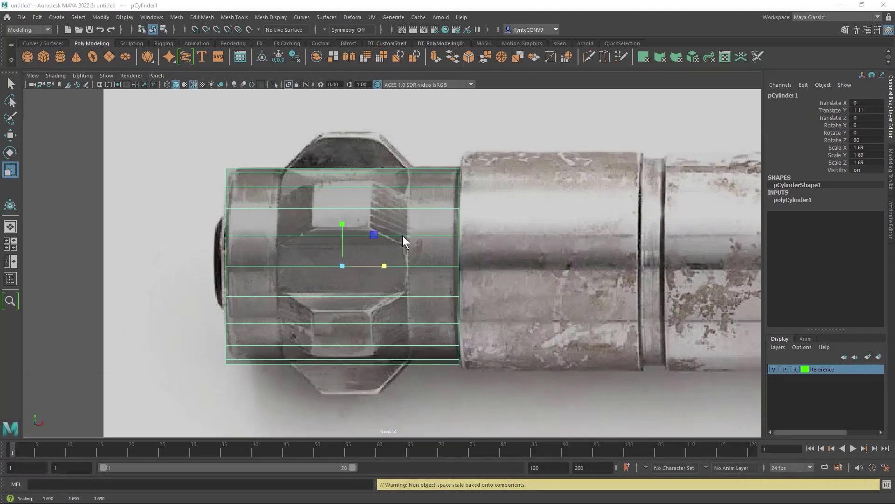
key("alt+Tab")
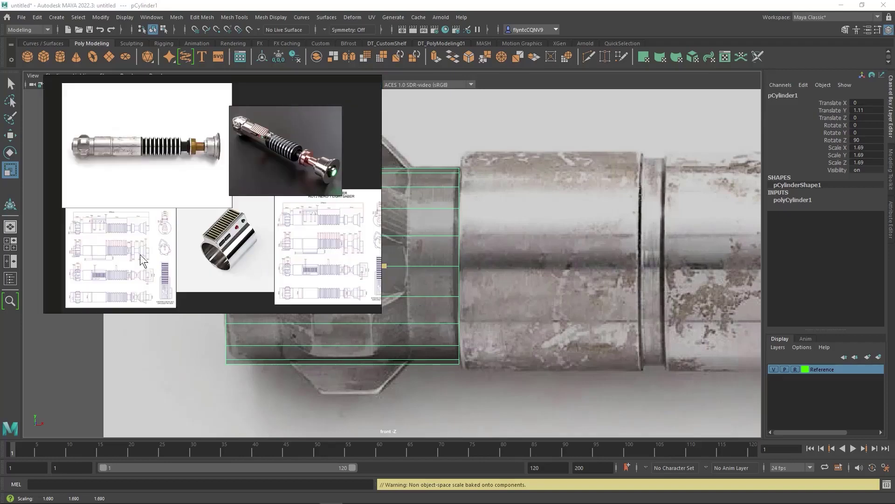
scroll(126, 254, "down", 3)
scroll(130, 254, "up", 4)
scroll(130, 254, "up", 5)
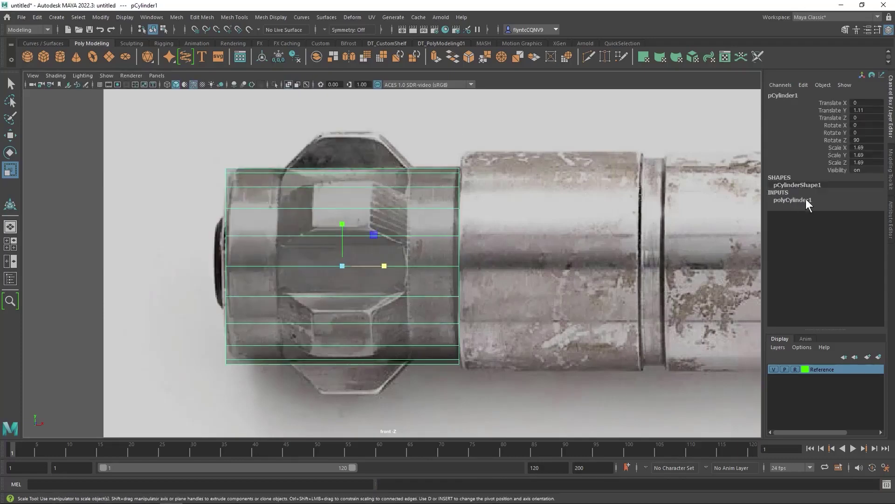
left_click(804, 200)
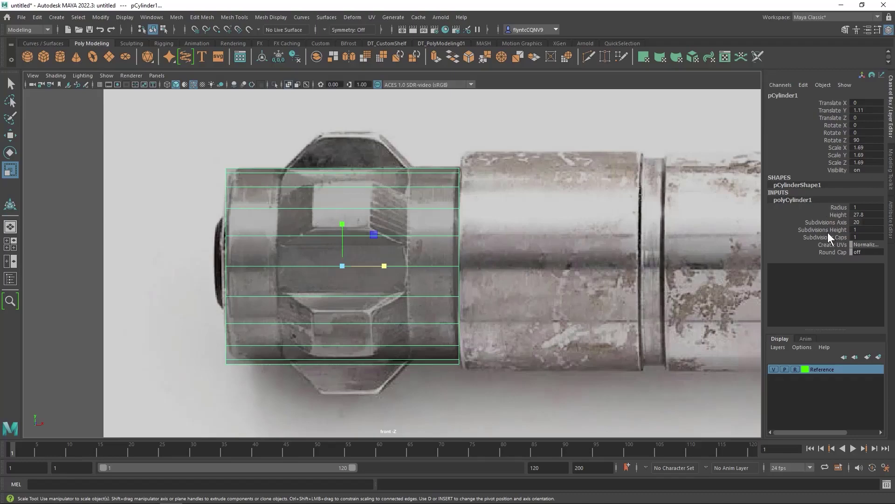
double_click(878, 223)
type("24")
key("Return")
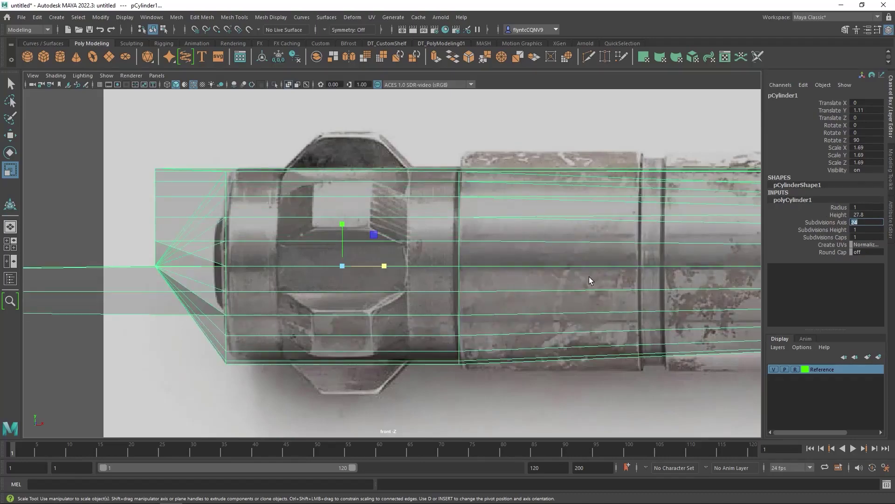
scroll(583, 274, "down", 8)
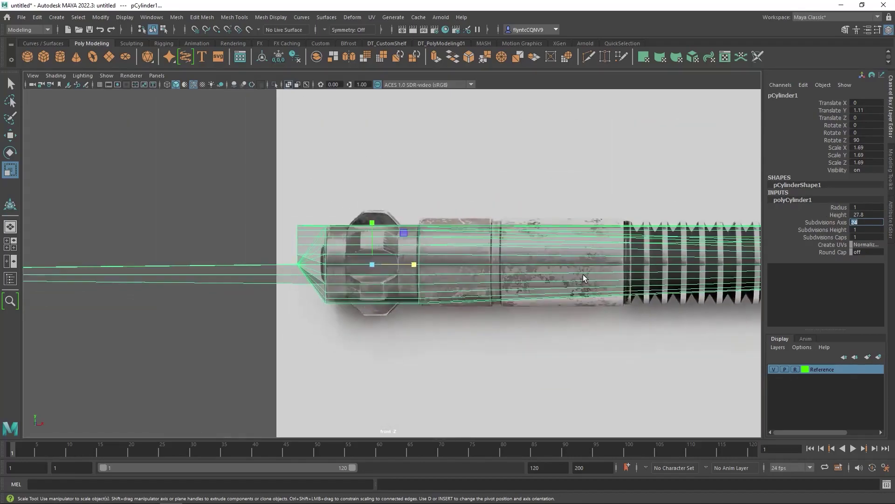
scroll(583, 274, "down", 5)
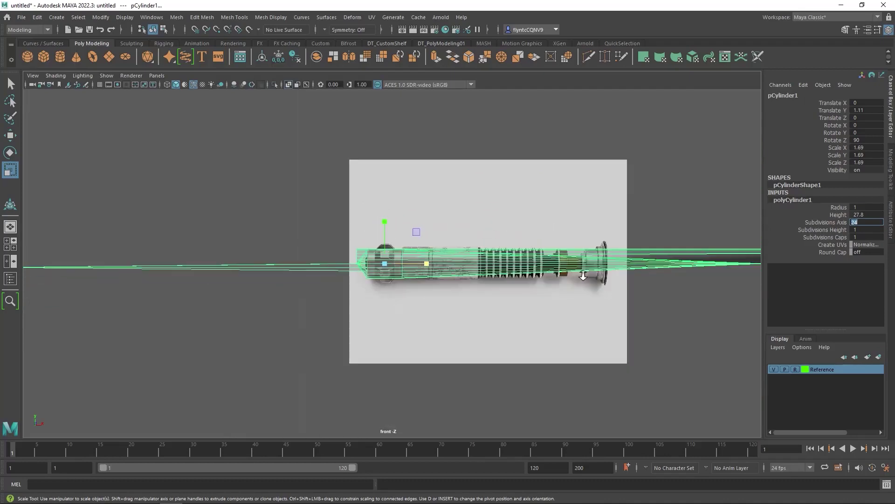
left_click(891, 221)
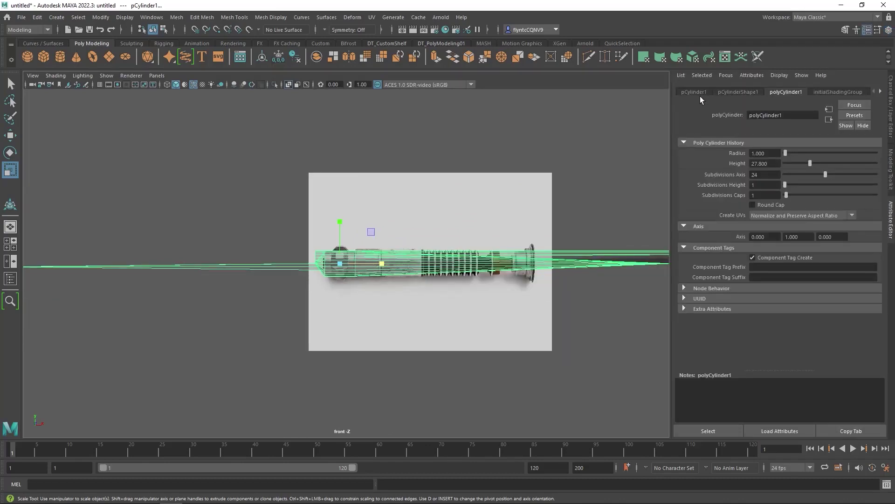
key("ctrl+a")
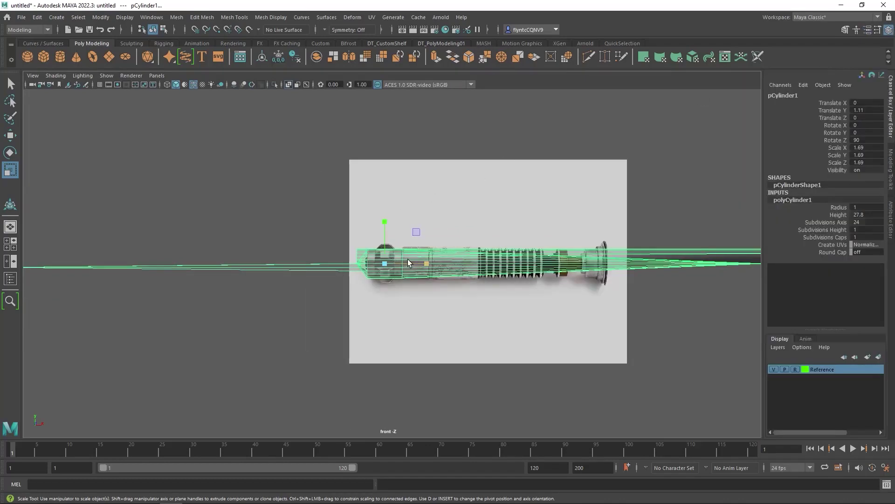
left_click(426, 263)
key("ctrl+z")
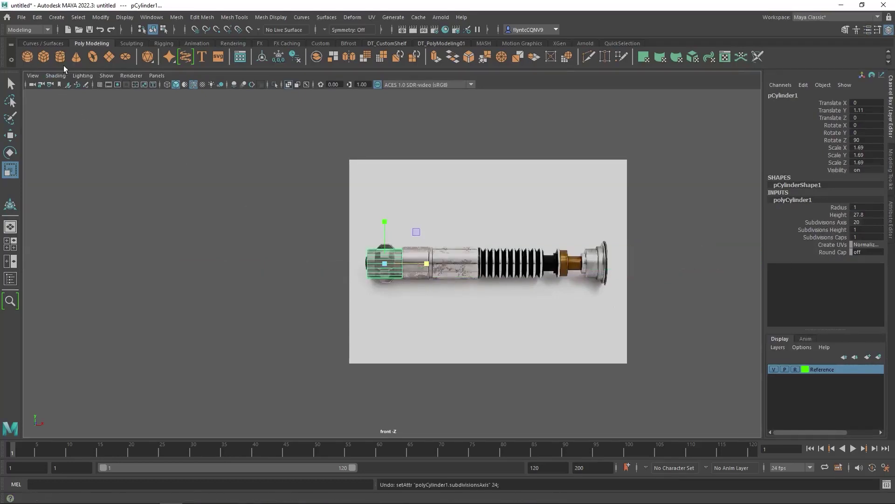
Replace the cylinder with a new polygon cylinder rotated to lie along the hilt
left_click(384, 266)
key("Delete")
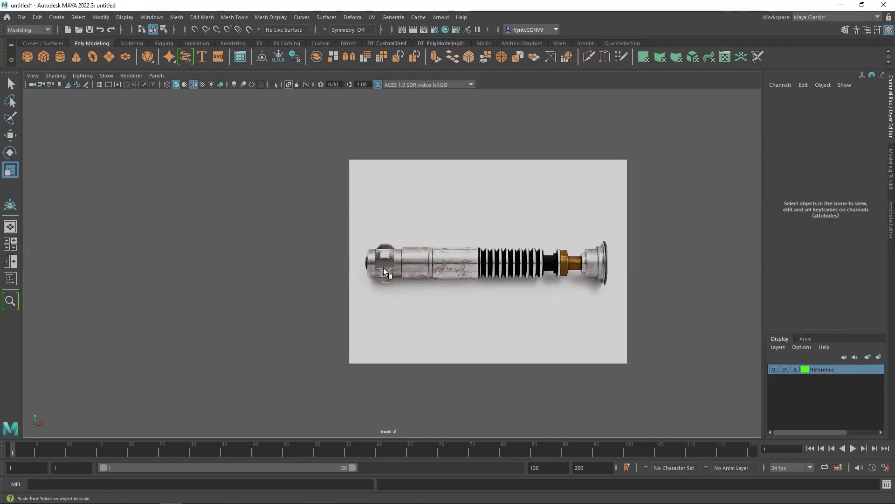
left_click(57, 56)
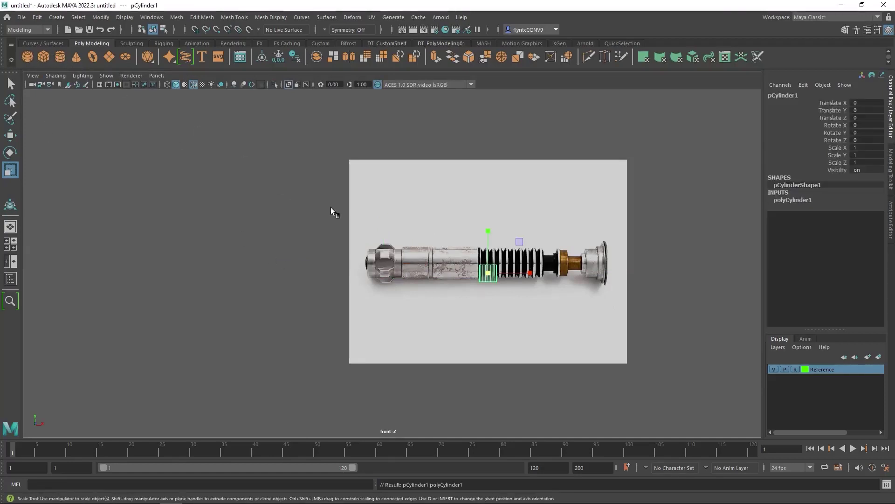
left_click(10, 153)
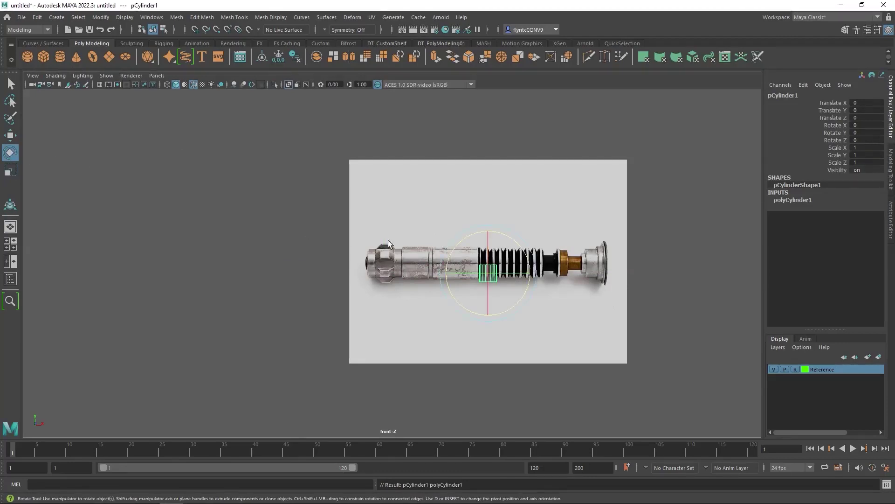
left_click_drag(471, 234, 420, 298)
Move the new cylinder onto the hilt's hexagonal end cap
left_click(11, 136)
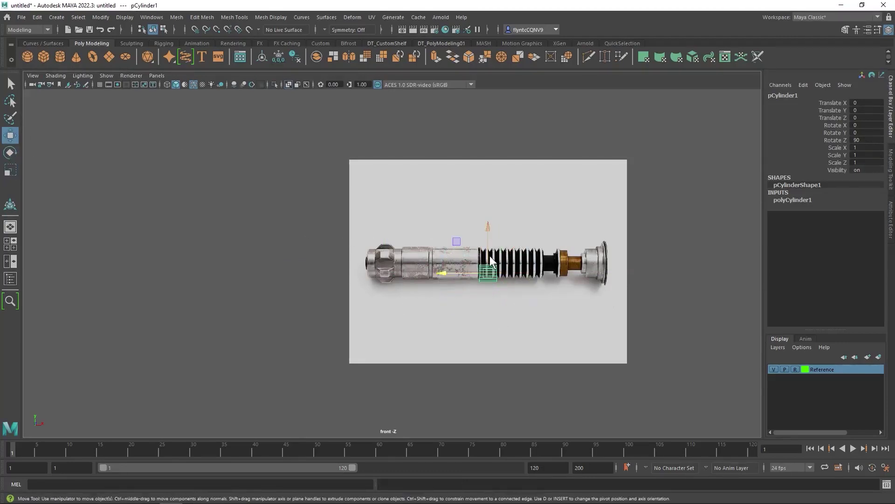
left_click_drag(487, 273, 382, 263)
scroll(386, 266, "down", 2)
scroll(381, 267, "up", 6)
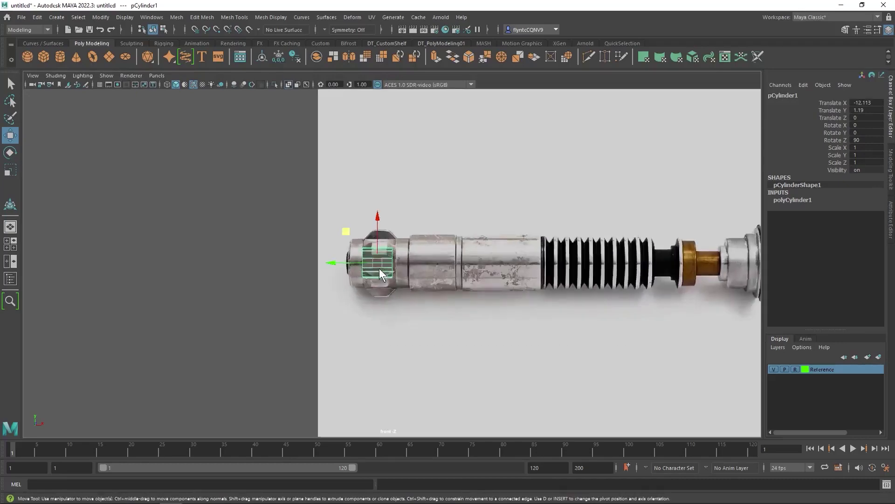
key("r")
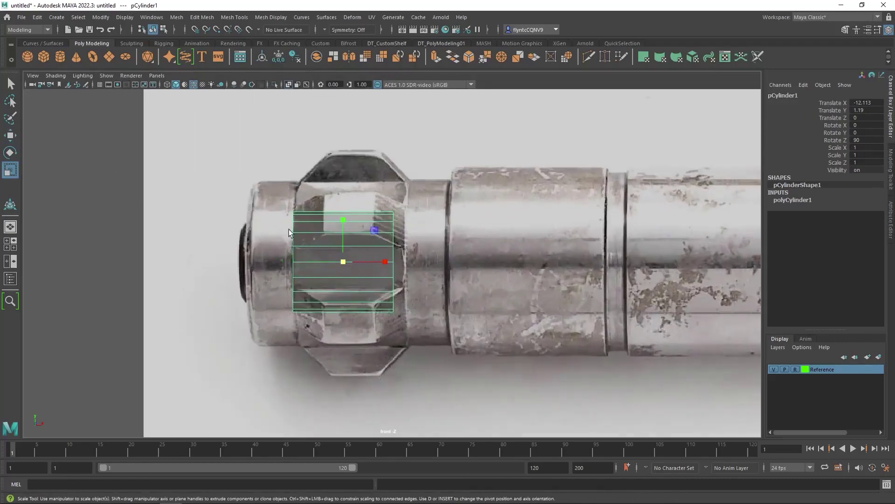
Set polyCylinder1's Subdivisions Axis to 24 in the Channel Box
left_click(795, 200)
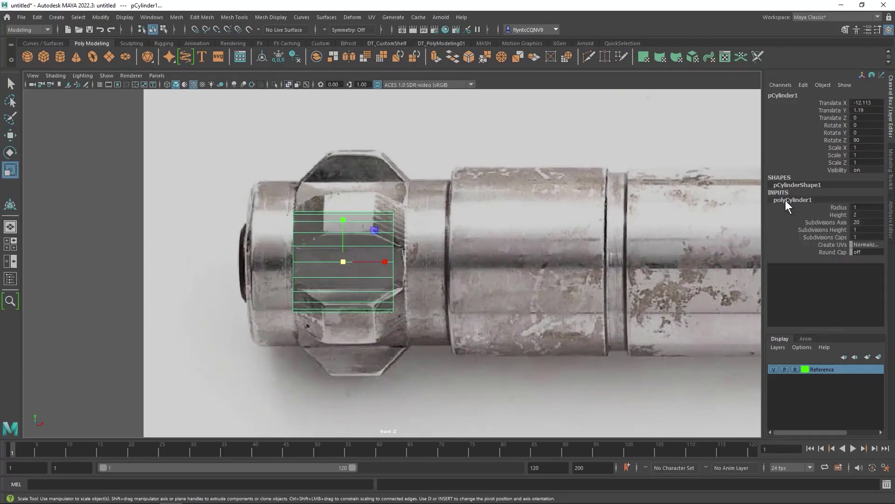
double_click(873, 223)
type("24")
key("Return")
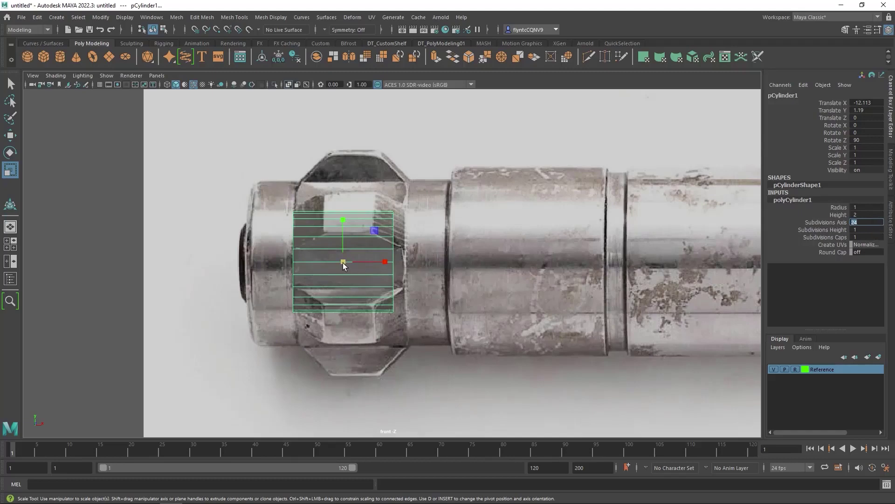
Scale the cylinder uniformly to about 1.631 and shift it slightly right over the reference
left_click_drag(342, 262, 430, 220)
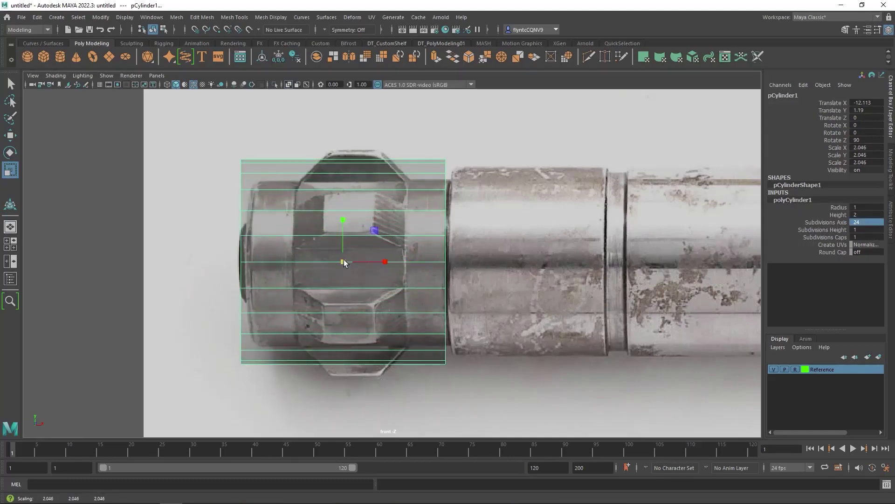
left_click_drag(343, 262, 308, 270)
left_click_drag(385, 262, 390, 263)
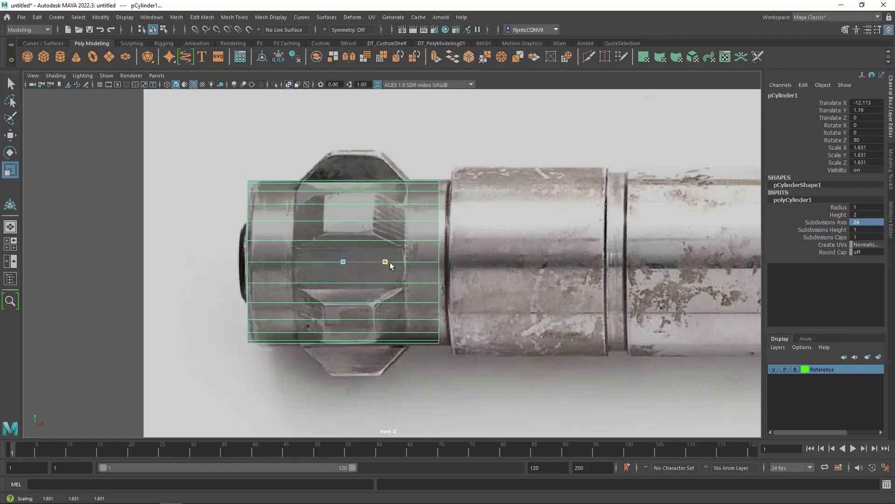
key("w")
left_click_drag(306, 257, 302, 263)
Push the left and right vertex columns outward to match the end cap's edges
right_click_drag(320, 239, 280, 237)
left_click_drag(231, 152, 307, 393)
left_click_drag(217, 261, 211, 262)
left_click_drag(423, 153, 462, 382)
left_click_drag(399, 261, 407, 259)
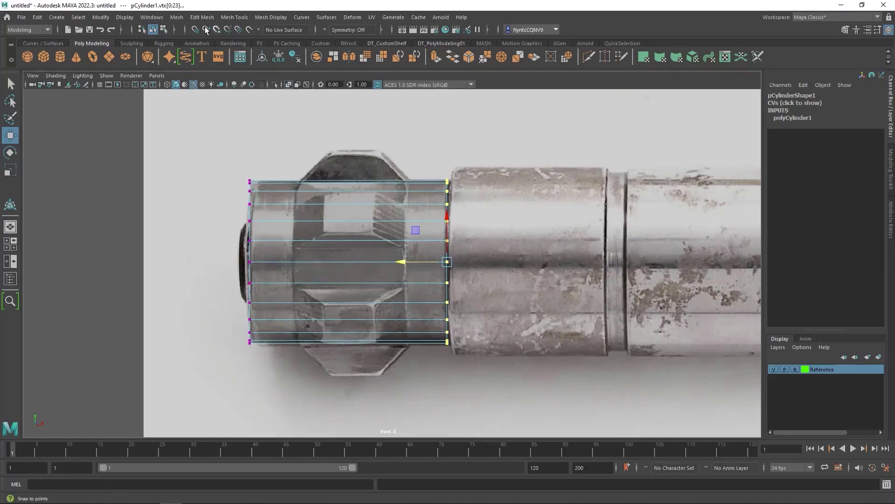
Reset the Insert Edge Loop tool options to their defaults
left_click(176, 17)
mouse_move(194, 16)
mouse_move(240, 16)
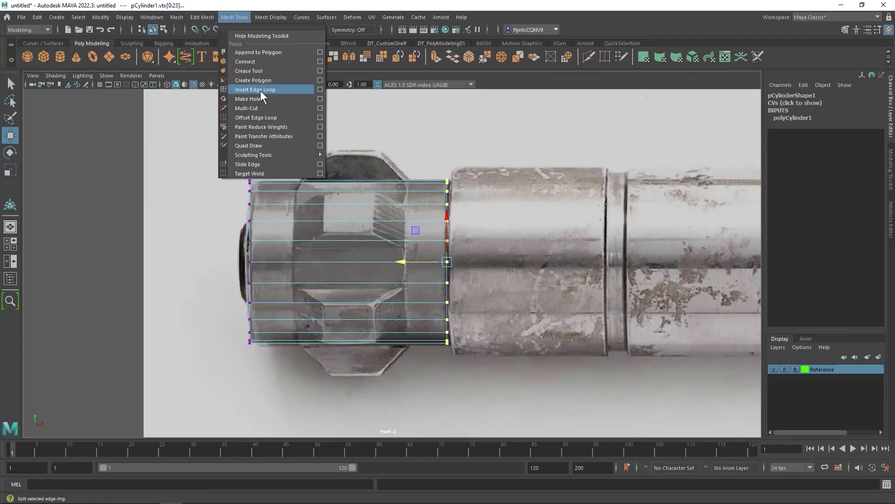
left_click(320, 89)
left_click_drag(442, 76, 552, 75)
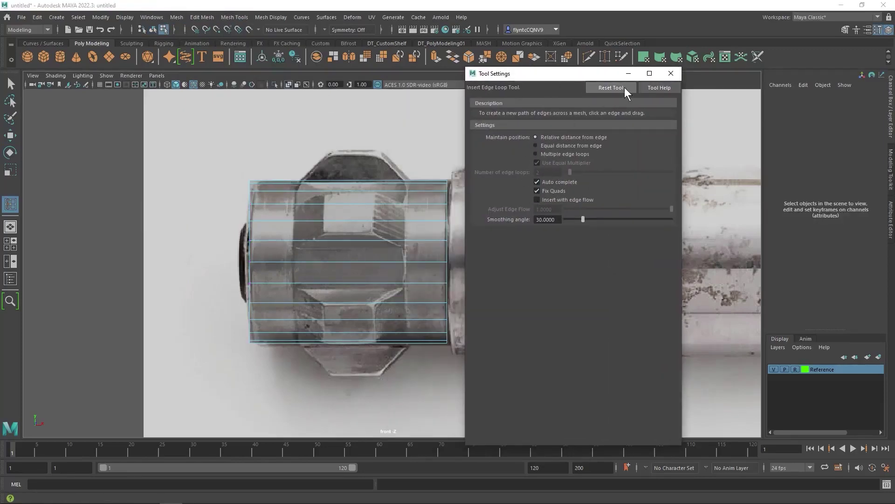
left_click(672, 73)
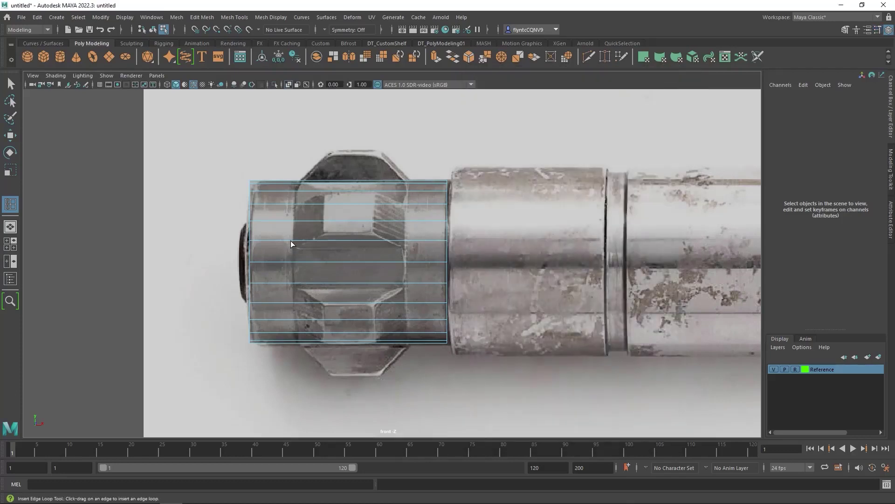
Insert two edge loops lining up with the tab's left and right sides
left_click(293, 241)
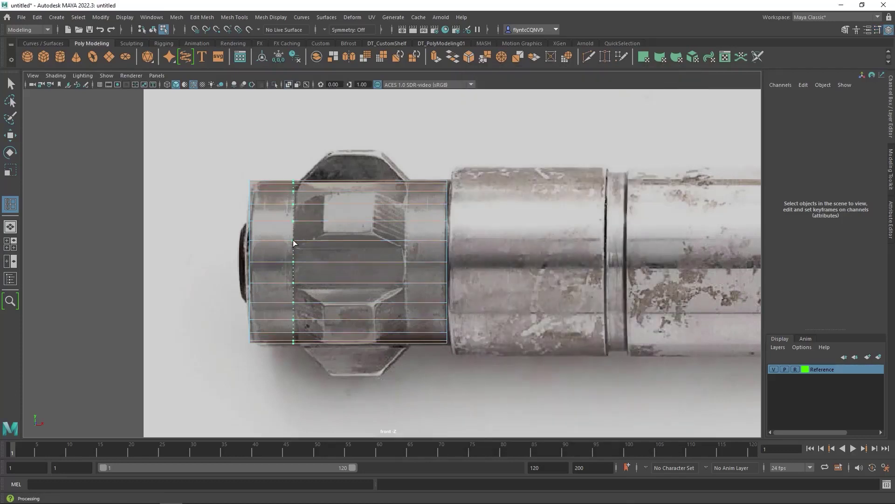
left_click(404, 243)
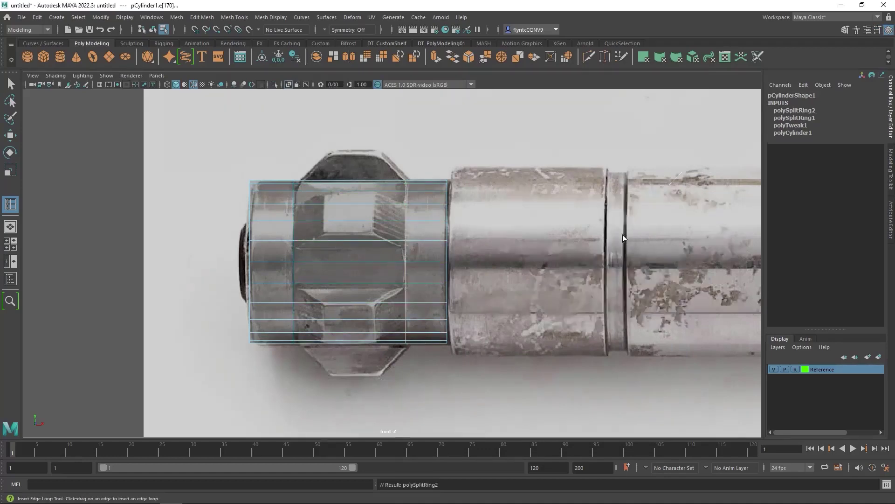
key("space")
key("space")
Center the cylinder in perspective, then try and undo an extra edge loop
scroll(334, 242, "down", 2)
scroll(310, 240, "up", 8)
middle_click_drag(299, 214, 536, 309, "alt")
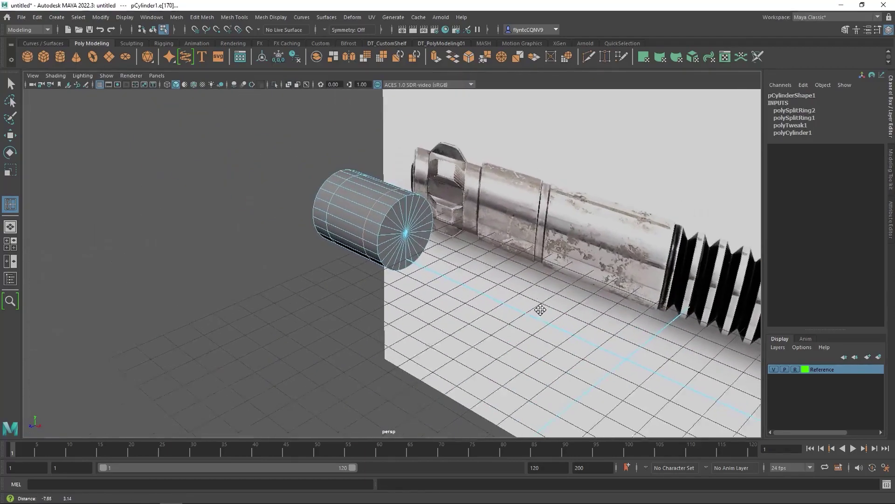
scroll(379, 204, "up", 6)
right_click(450, 179)
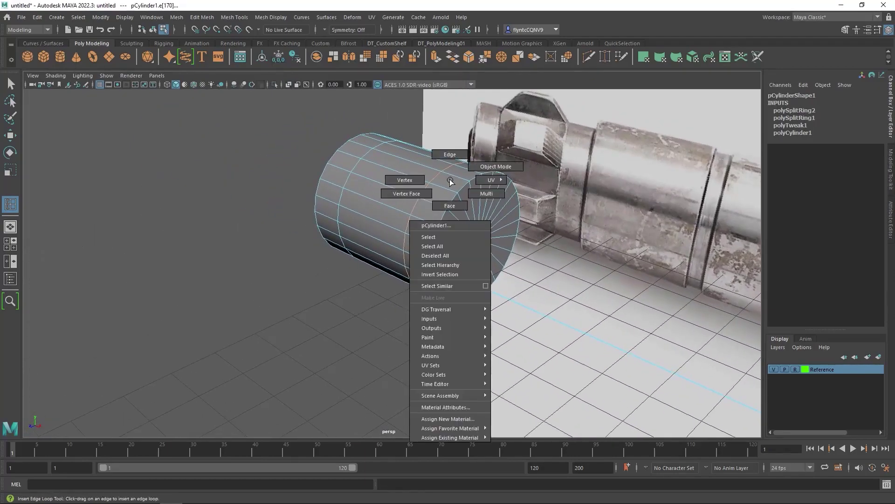
left_click(407, 166)
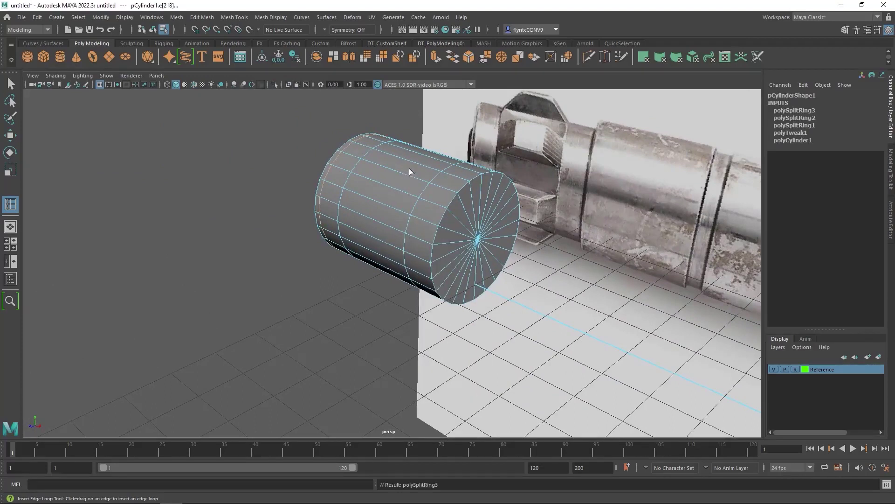
key("ctrl+z")
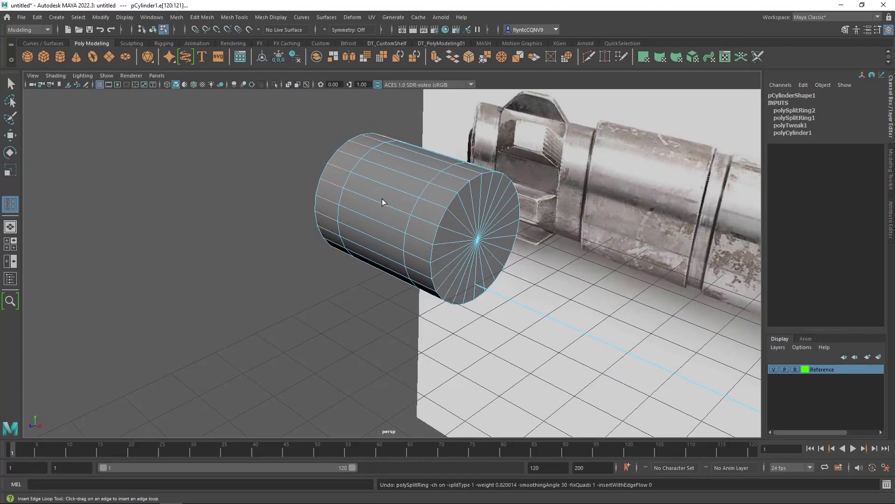
Select the first middle-band faces for the tabs and frame them
left_click(11, 83)
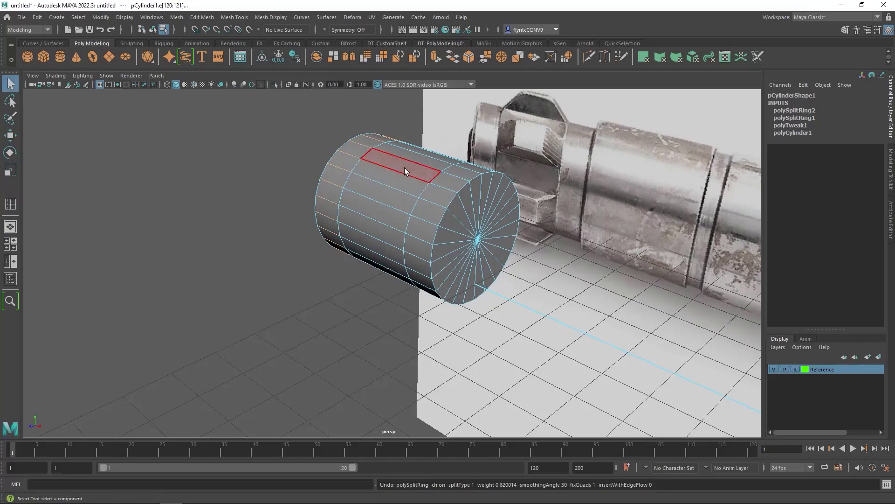
left_click(404, 167)
left_click(401, 179, "shift")
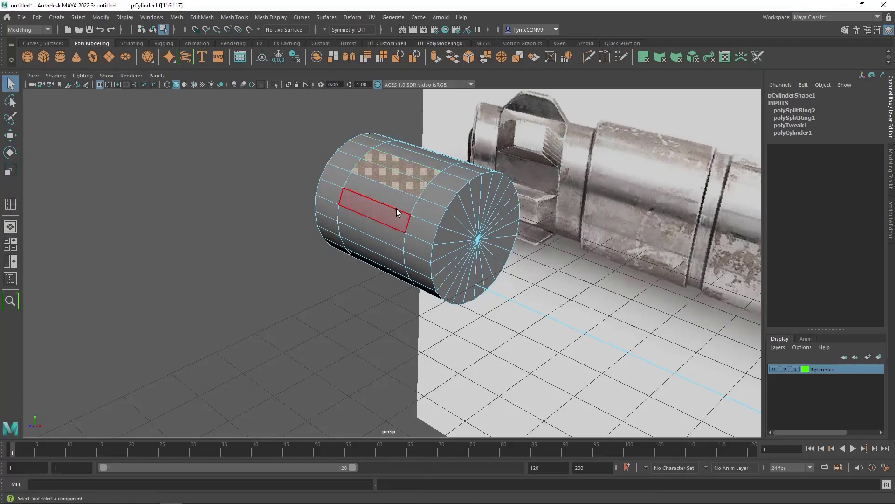
left_click(424, 168)
left_click(422, 176, "shift")
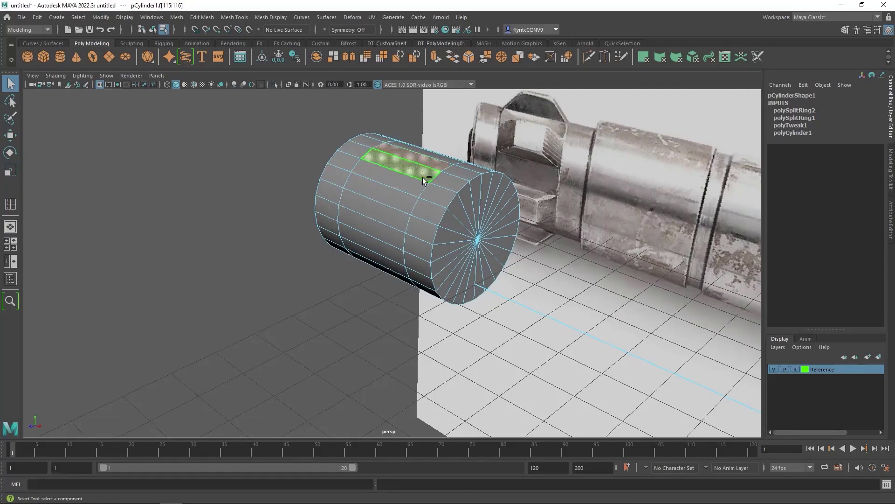
left_click(391, 216, "shift")
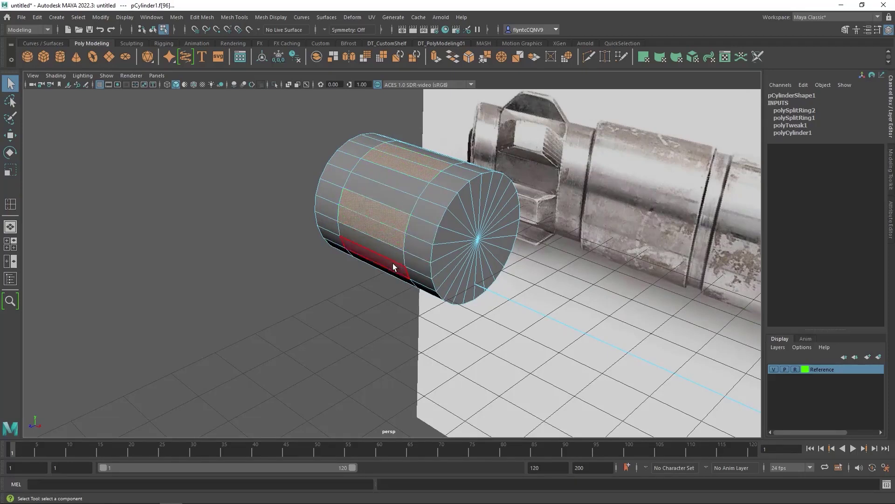
left_click_drag(387, 263, 386, 177, "alt")
mouse_move(385, 209)
left_mouse_down("alt")
mouse_move(393, 194)
mouse_move(384, 237)
mouse_move(391, 197)
mouse_move(392, 211)
left_mouse_up("alt")
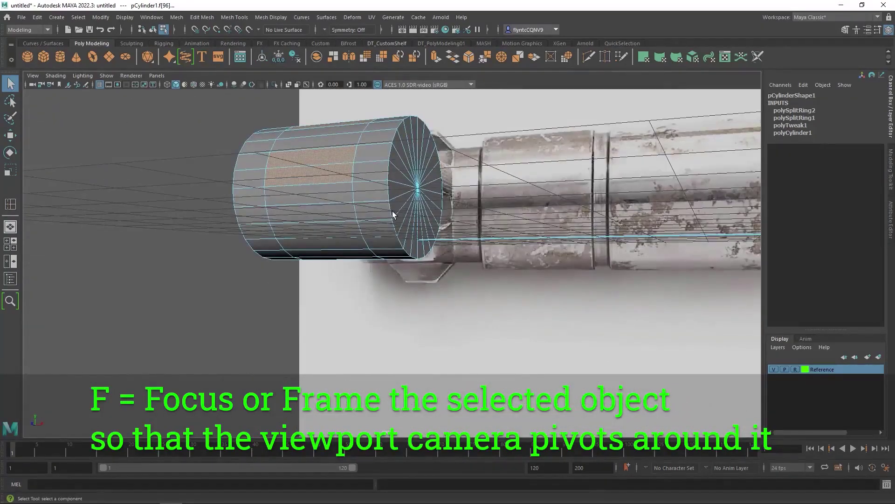
key("f")
Orbit around the cylinder and add the remaining middle-band tab faces
scroll(411, 273, "up", 3)
scroll(412, 273, "down", 10)
left_click_drag(418, 288, 341, 320, "alt")
left_click_drag(464, 299, 463, 367, "alt")
left_click(504, 311, "shift")
left_click(468, 286, "shift")
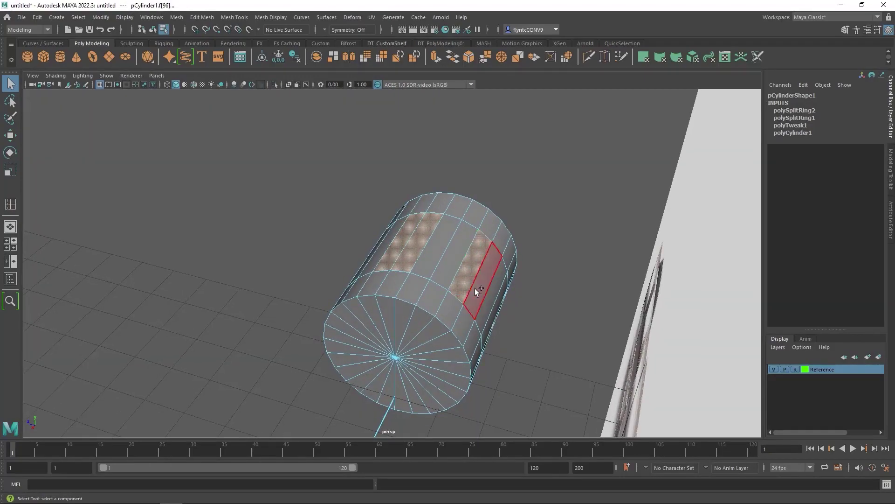
left_click_drag(475, 288, 456, 278, "alt")
scroll(440, 281, "up", 5)
Extrude the selected faces outward with Thickness 0.6 in the front view
key("space")
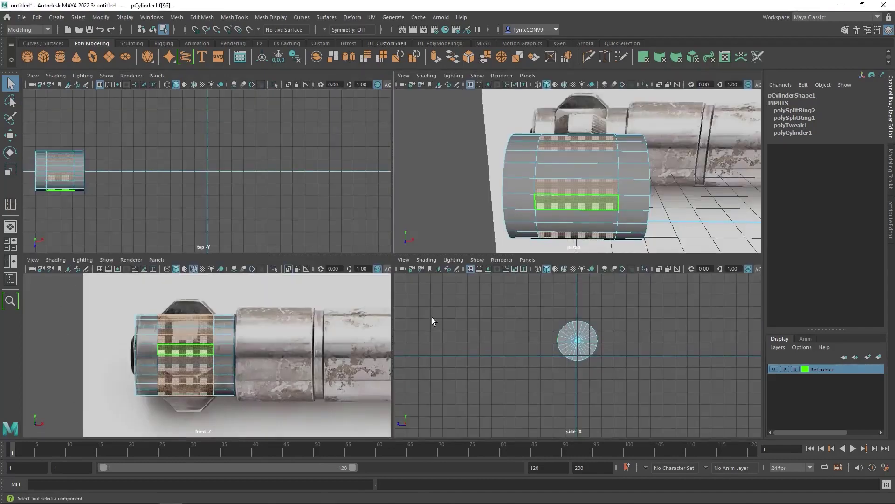
key("space")
key("ctrl+e")
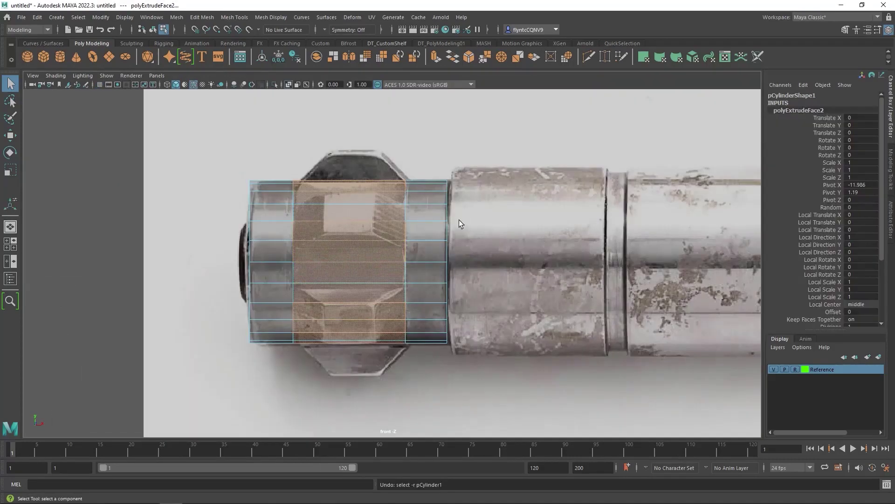
right_click_drag(441, 146, 445, 169, "shift")
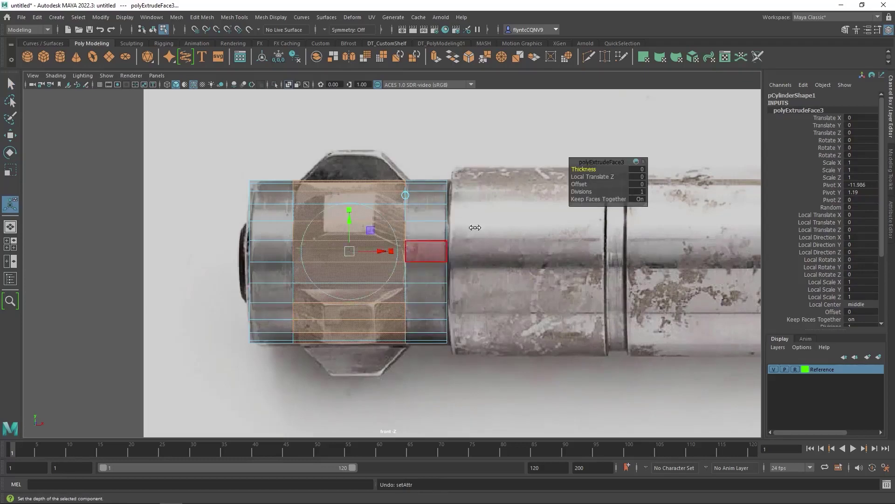
left_click_drag(595, 168, 595, 168)
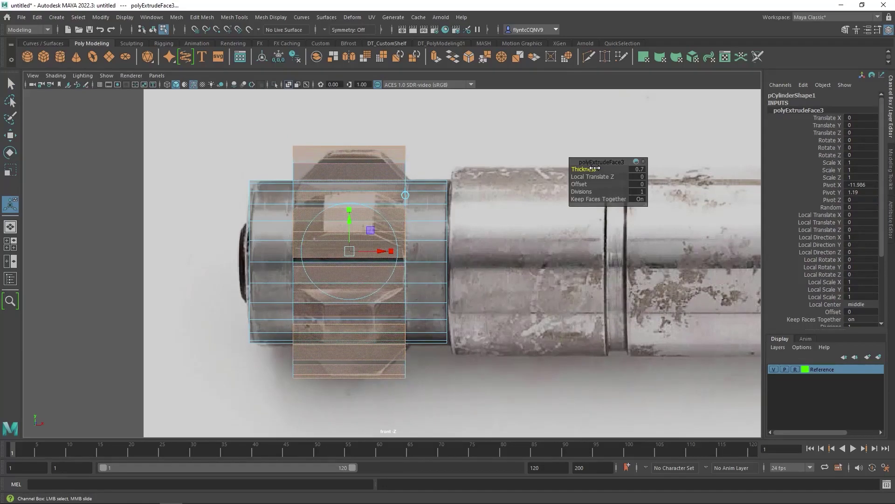
left_click_drag(595, 167, 592, 168)
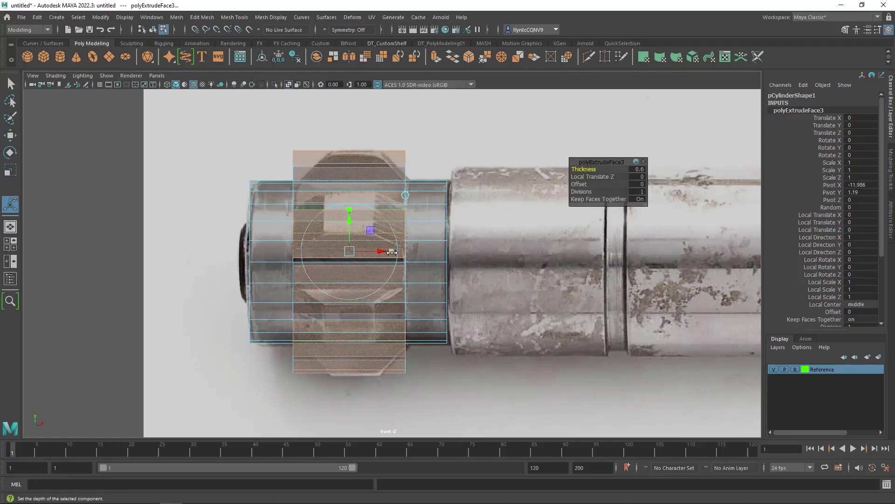
Taper the extruded tabs by scaling X to 0.561 and Y to 0.308
left_click_drag(392, 251, 372, 252)
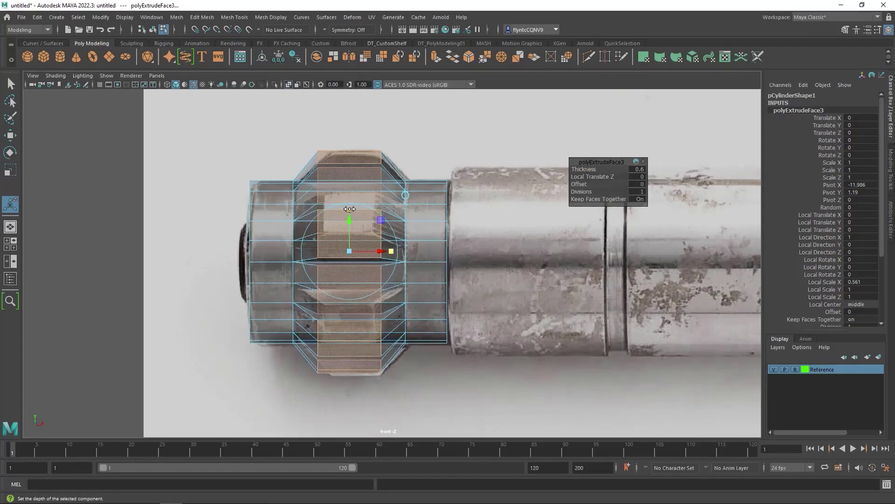
left_click_drag(350, 208, 353, 236)
key("space")
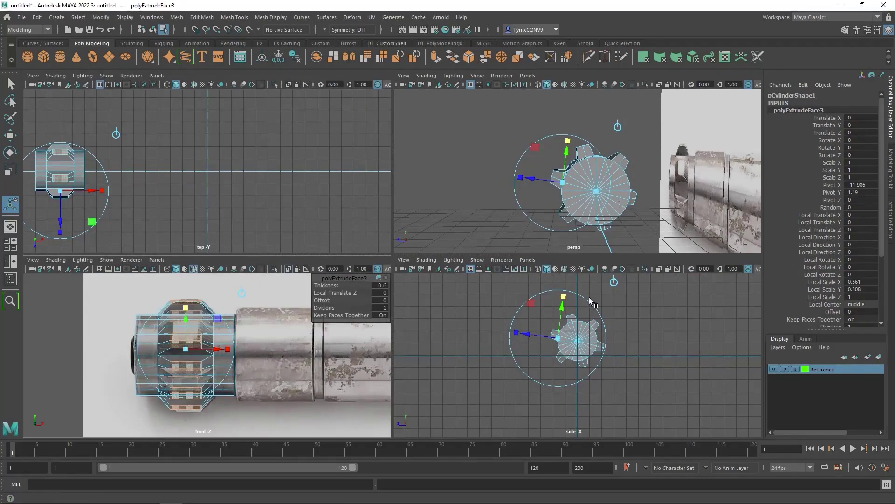
Widen the tops of the extruded tabs to a Local Scale Y of 0.457
key("space")
left_click_drag(595, 211, 439, 336, "alt")
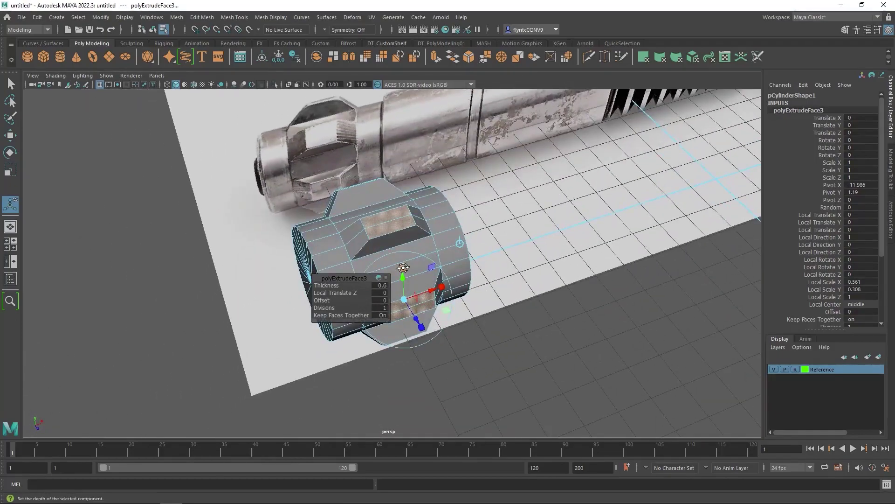
left_click_drag(404, 267, 155, 239)
right_click_drag(470, 341, 415, 255, "alt")
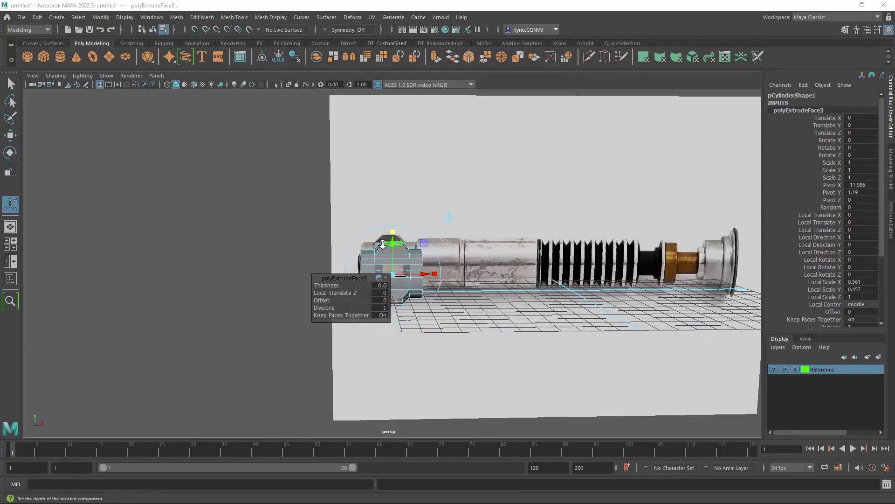
Finish the extrude and compare the tabs with the blueprint reference in the four-view and front views
key("alt+Tab")
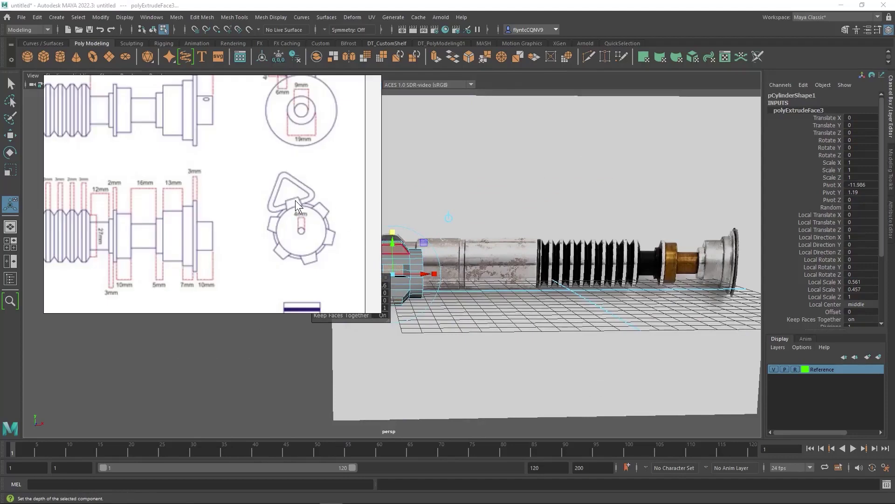
key("alt+Tab")
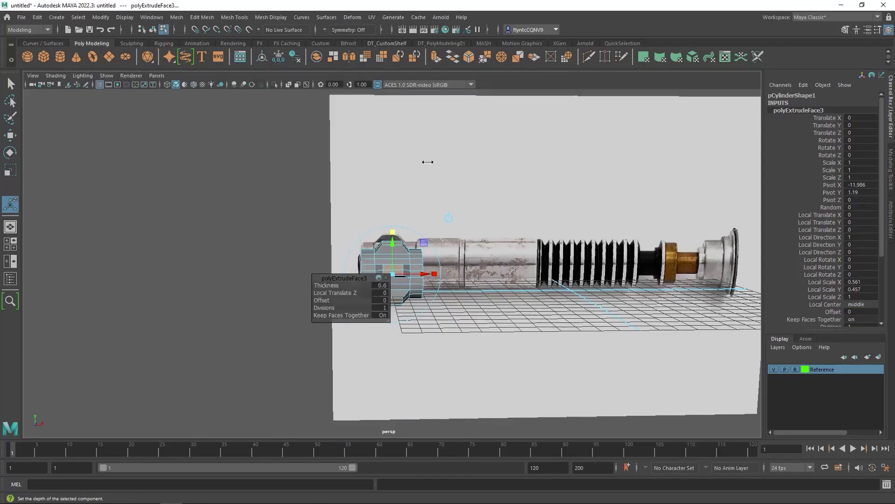
left_click(11, 86)
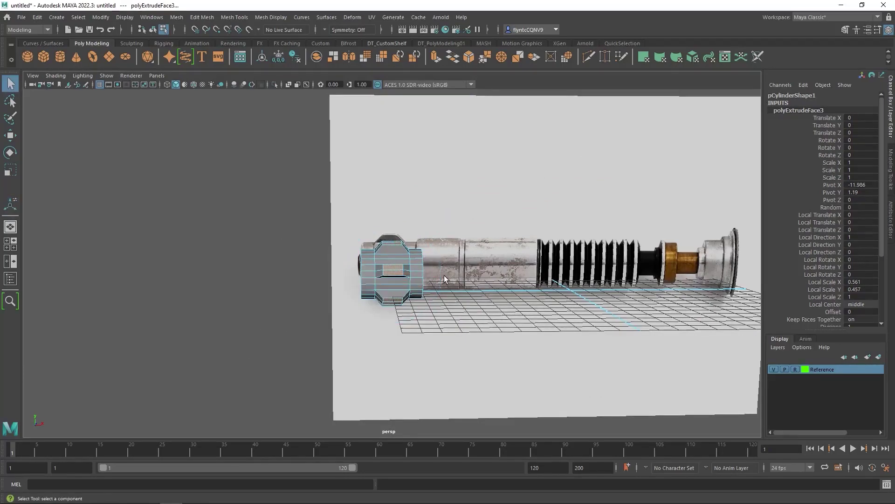
scroll(444, 276, "down", 3)
key("space")
key("space")
key("space")
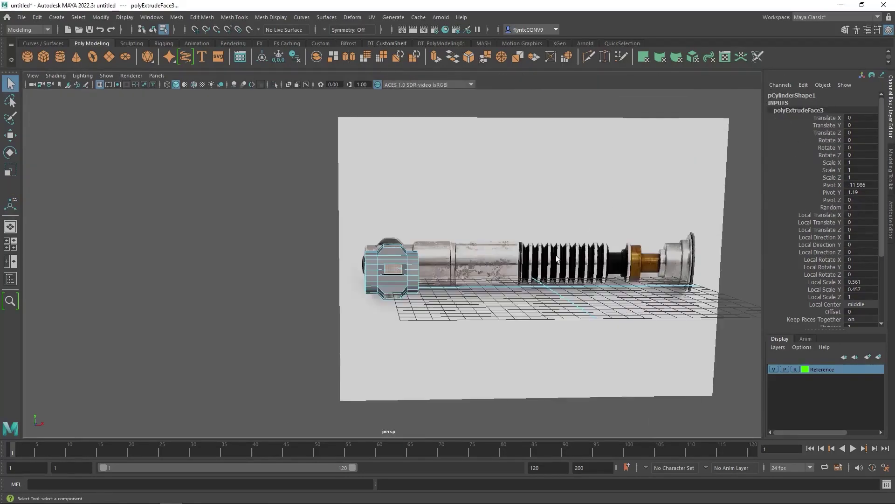
key("space")
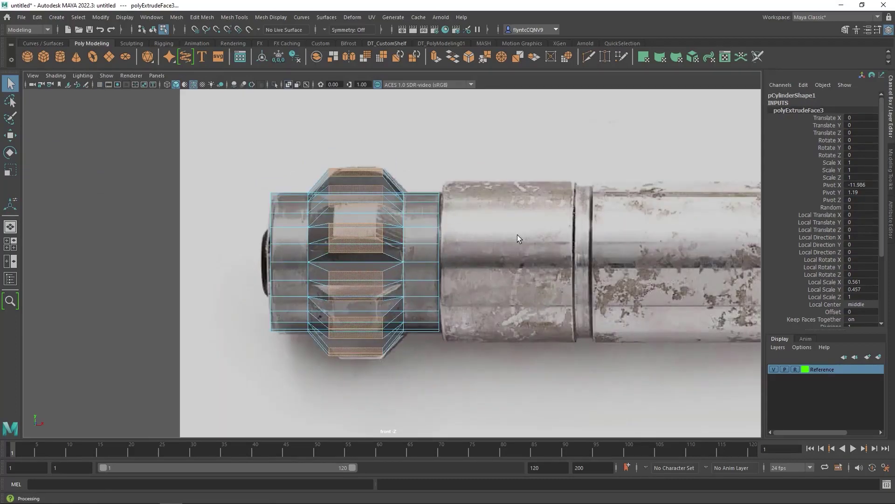
In the maximized perspective view, orbit to the hilt's end and start selecting end-cap faces
key("space")
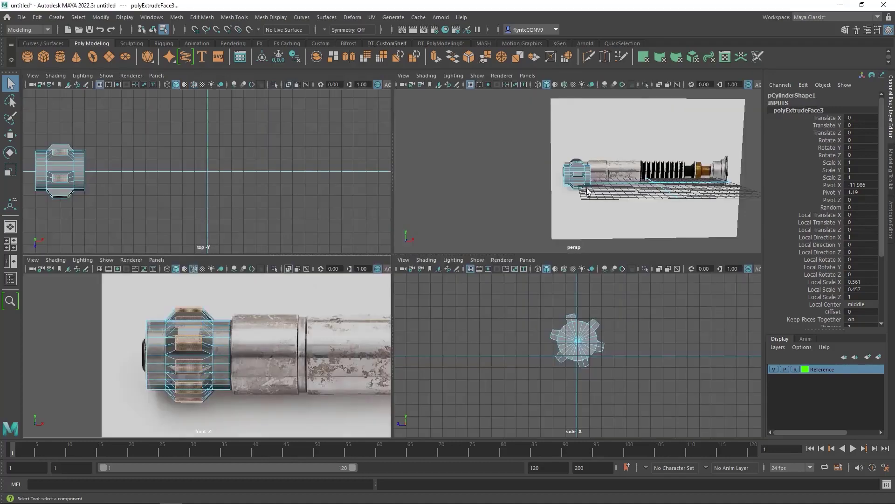
key("space")
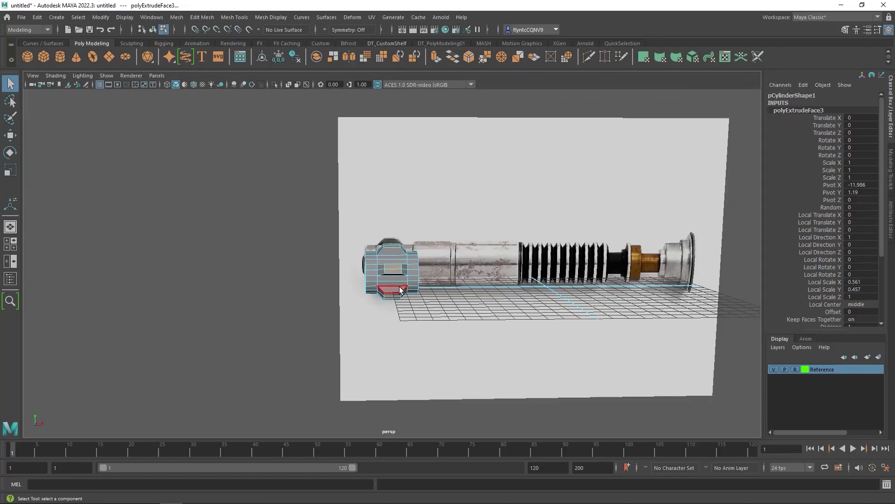
left_click_drag(400, 289, 385, 288, "alt")
scroll(384, 287, "down", 3)
scroll(378, 287, "up", 4)
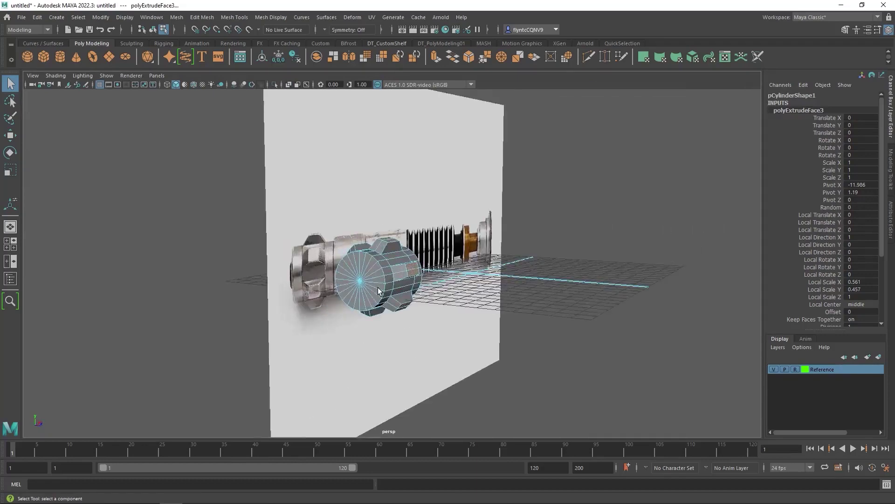
scroll(377, 287, "up", 5)
left_click(329, 265)
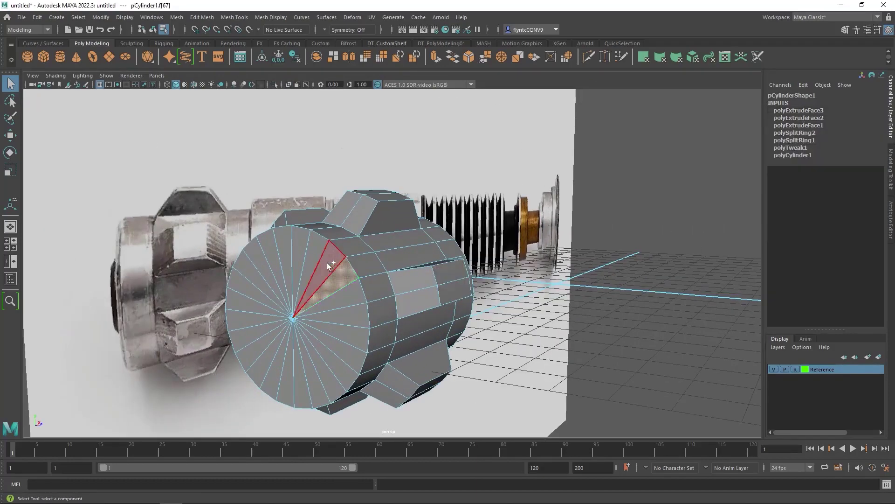
left_click(327, 262, "shift")
Add the remaining end-cap faces around the cap to the selection, turning the cap toward the camera
left_click(313, 254, "shift")
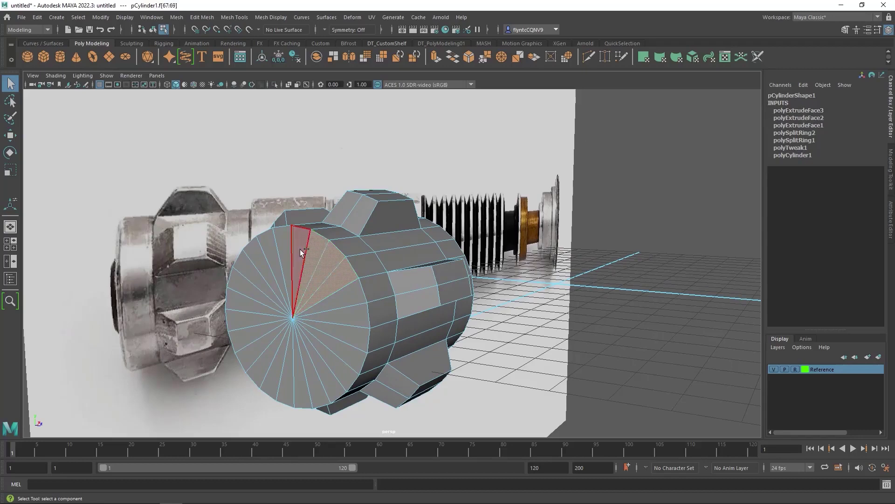
left_click(272, 250, "shift")
left_click(260, 260, "shift")
left_click(254, 270, "shift")
left_click(243, 288, "shift")
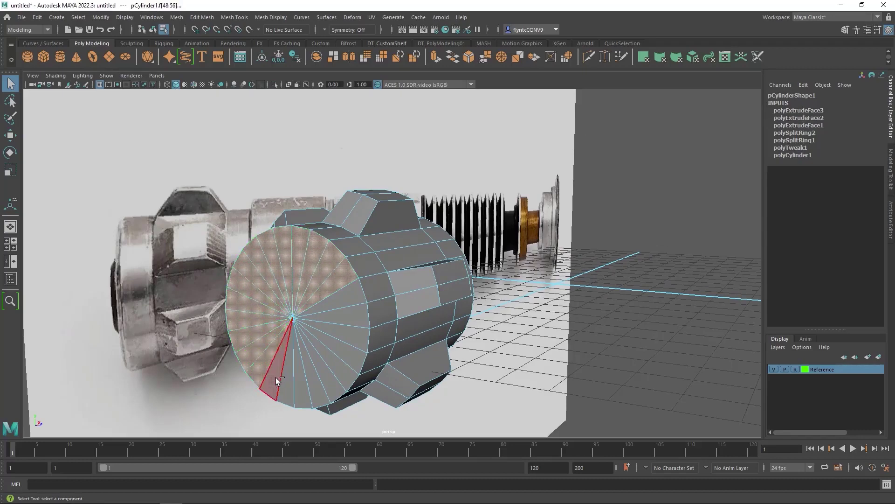
left_click(349, 357, "shift")
left_click(357, 328, "shift")
left_click(357, 312, "shift")
left_click(357, 311, "shift")
left_click_drag(386, 334, 541, 304, "alt")
left_click_drag(429, 279, 540, 202, "alt")
Extrude the cap into a smaller inset circle, push it outward as a knob, and taper its end face
left_click(11, 170)
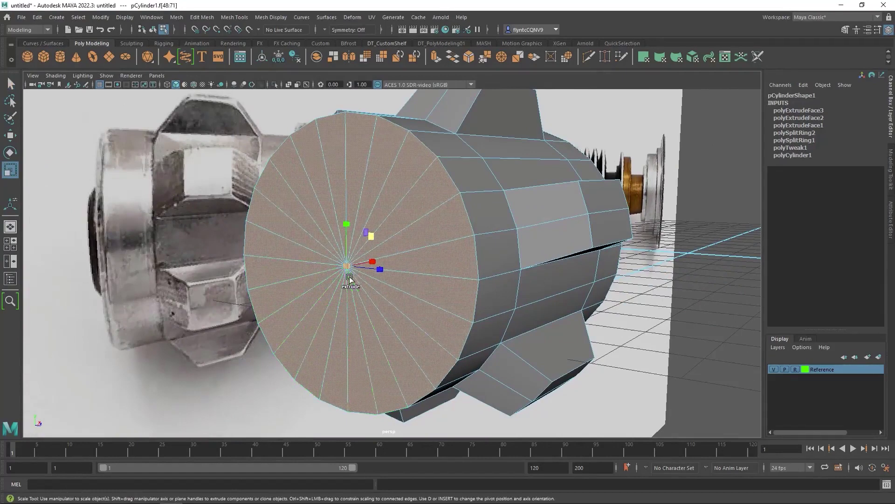
left_click_drag(350, 267, 242, 302, "shift")
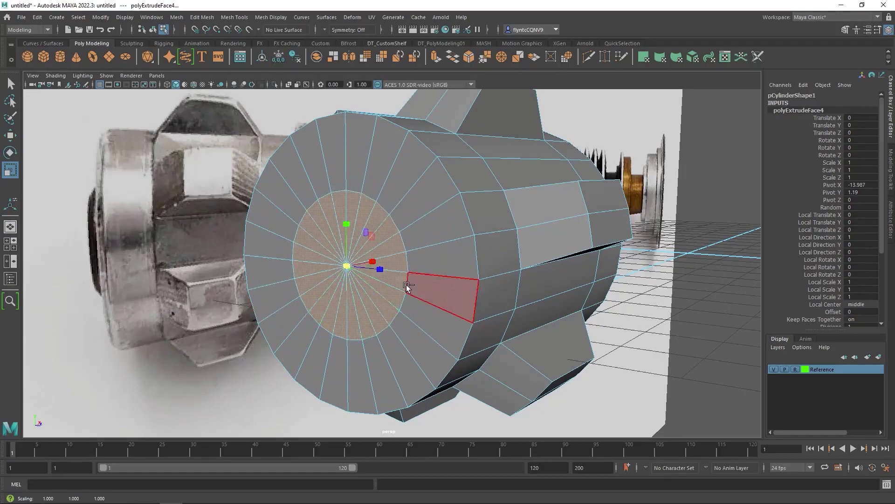
left_click(11, 137)
left_click_drag(317, 270, 291, 278, "shift")
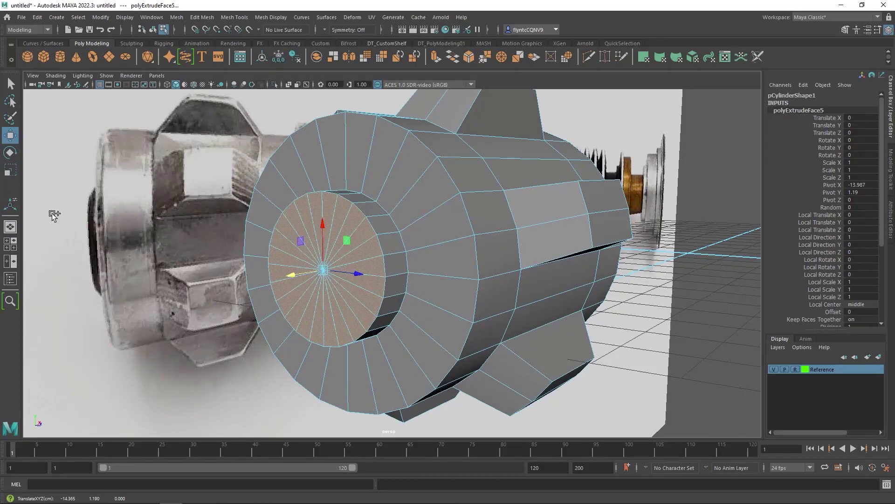
left_click(14, 172)
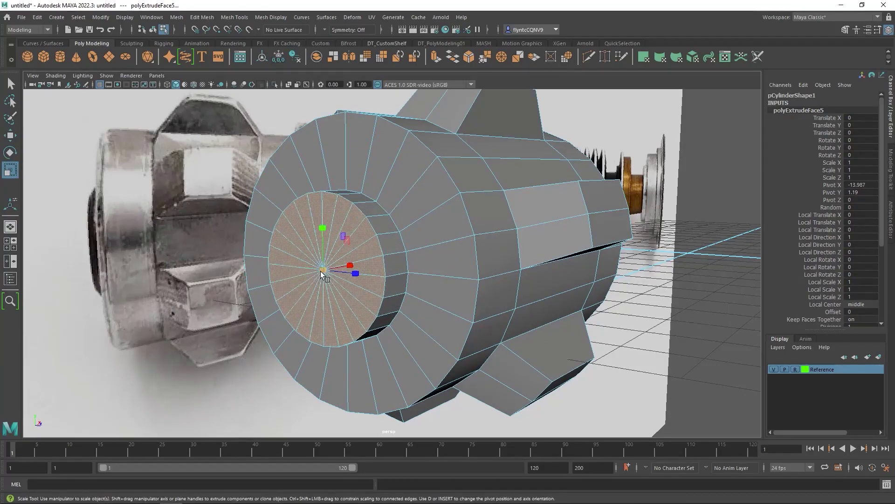
left_click_drag(321, 271, 294, 285)
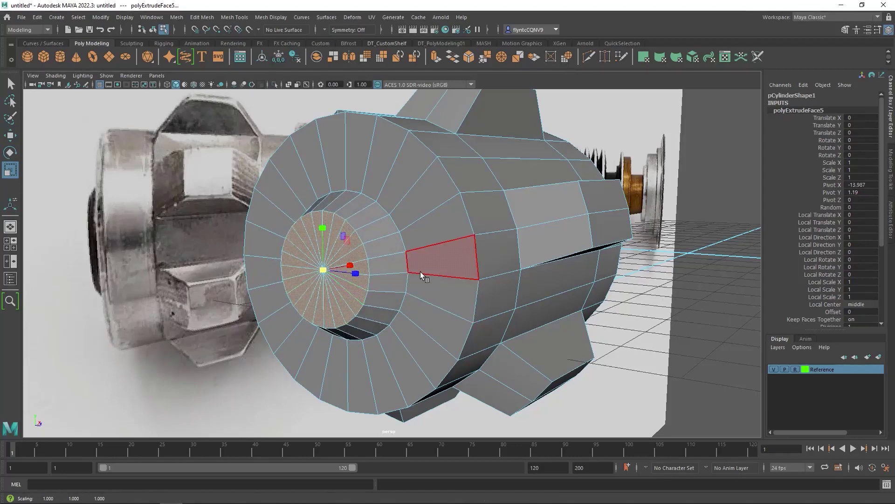
In the front view, move the knob faces along X to match the reference length, then inspect it in four views
key("space")
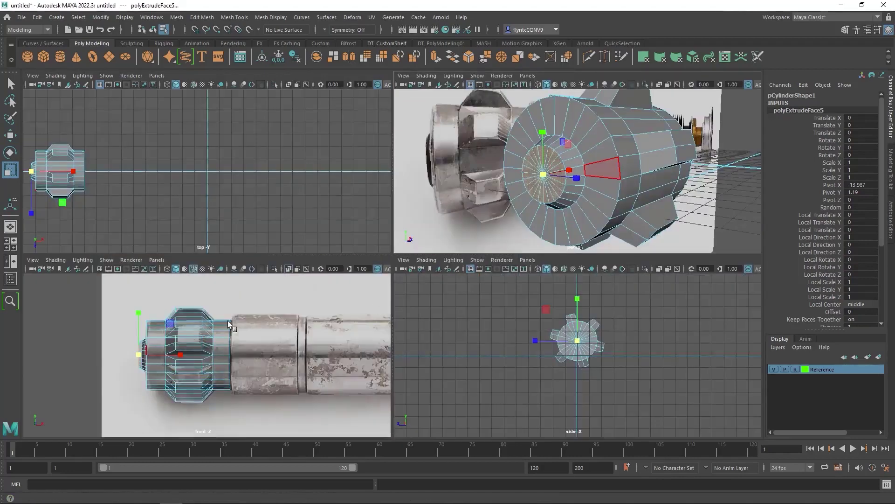
key("space")
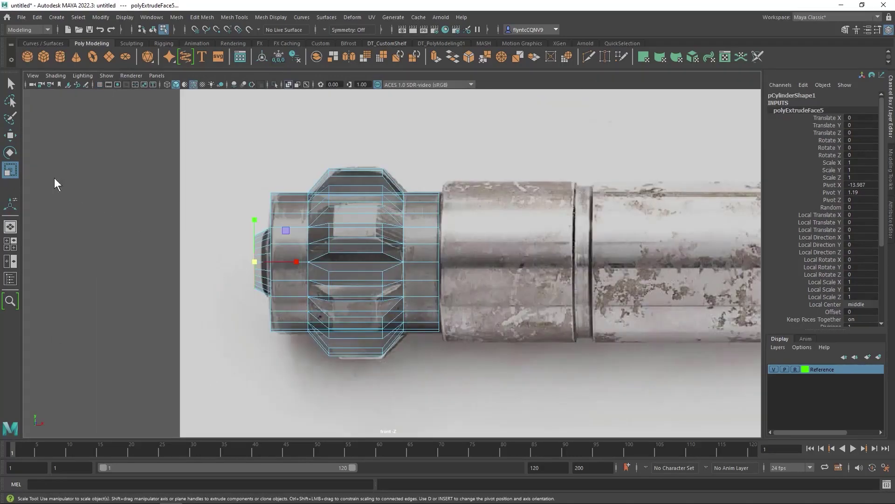
key("w")
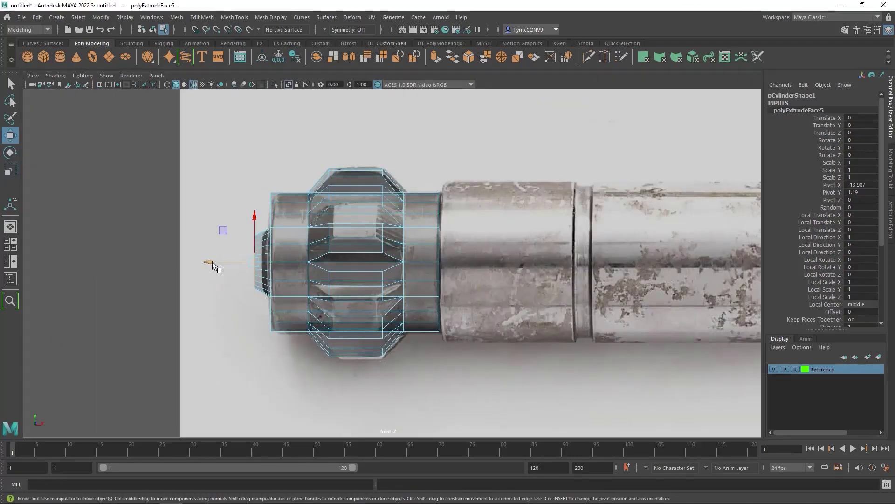
left_click_drag(211, 261, 217, 262)
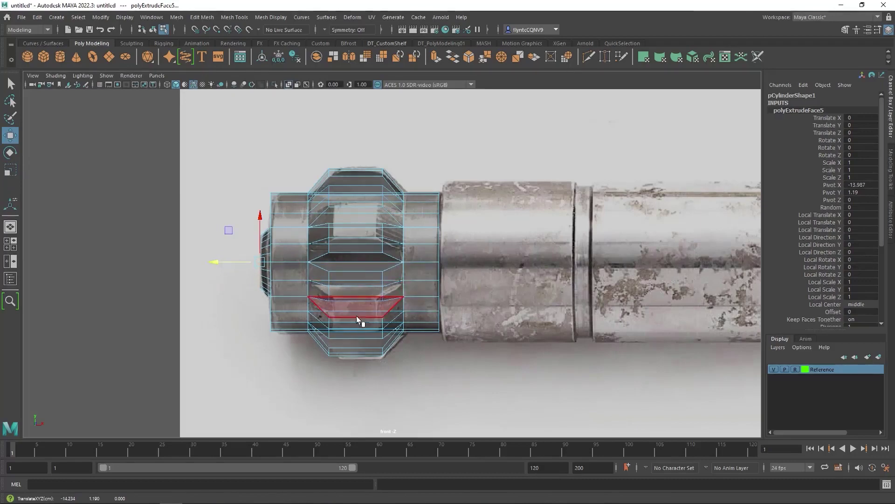
scroll(360, 315, "down", 5)
key("space")
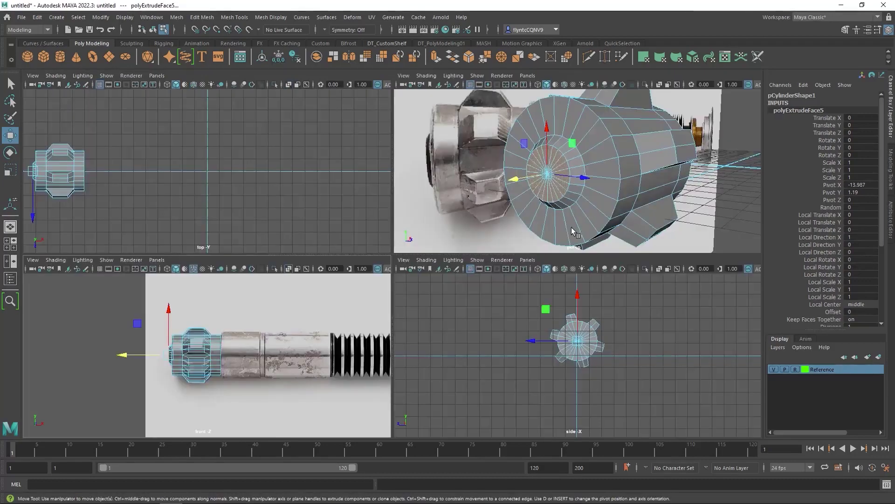
scroll(608, 200, "down", 5)
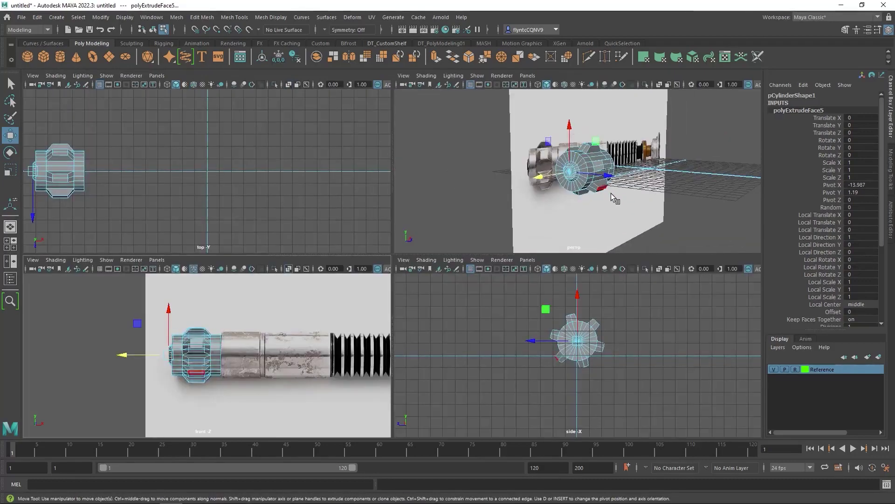
scroll(611, 193, "up", 5)
mouse_move(611, 193)
left_mouse_down("alt")
mouse_move(528, 192)
mouse_move(598, 197)
left_mouse_up("alt")
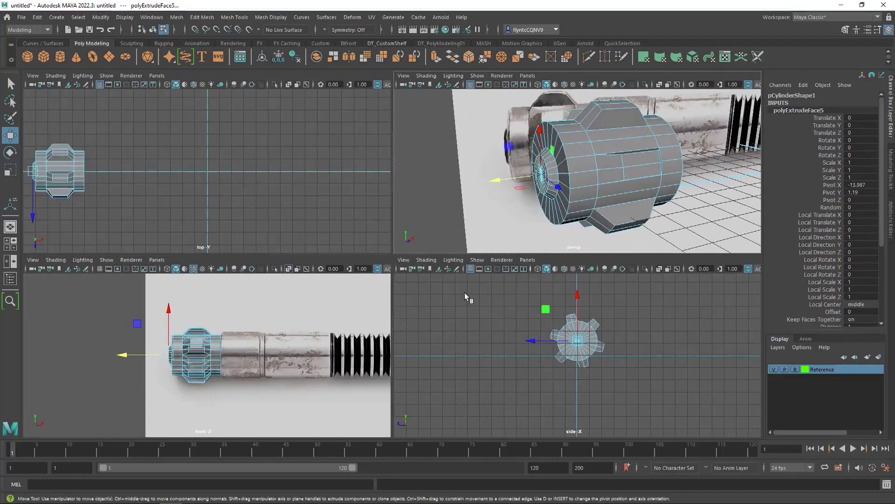
scroll(254, 376, "down", 1)
scroll(296, 369, "up", 4)
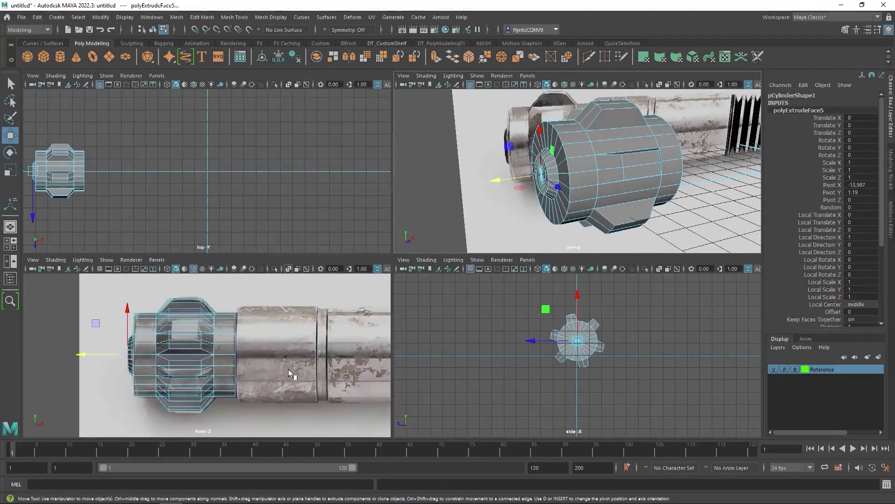